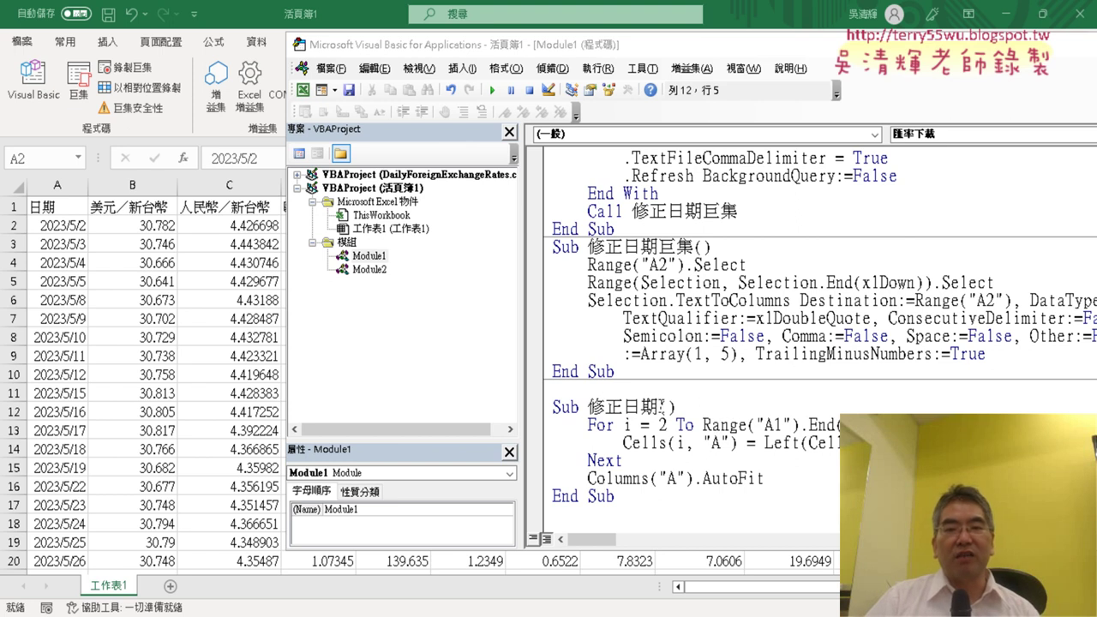
# - Comment out the Call 修正日期巨集 line at the end of the download macro with an apostrophe
pyautogui.moveTo(659, 247); pyautogui.dragTo(695, 247)
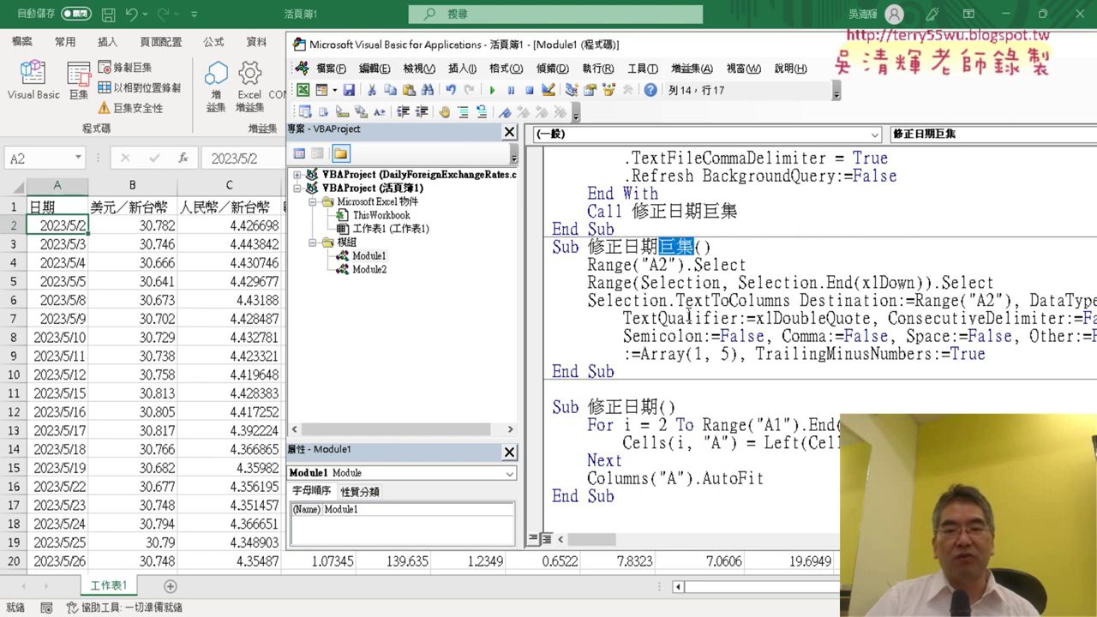
pyautogui.click(590, 210)
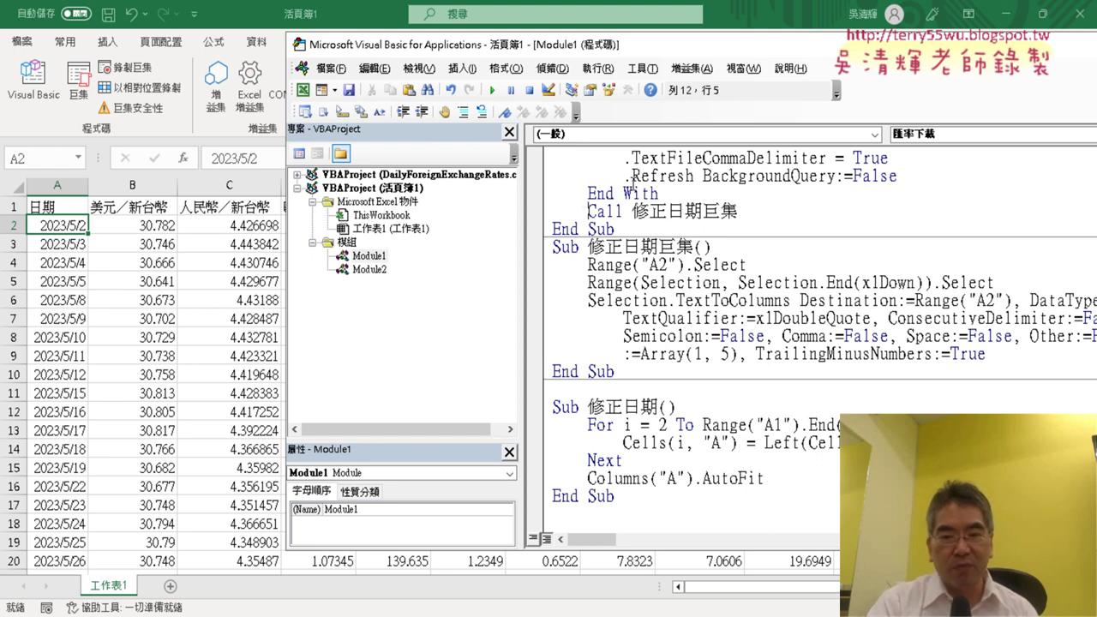
pyautogui.write("'")
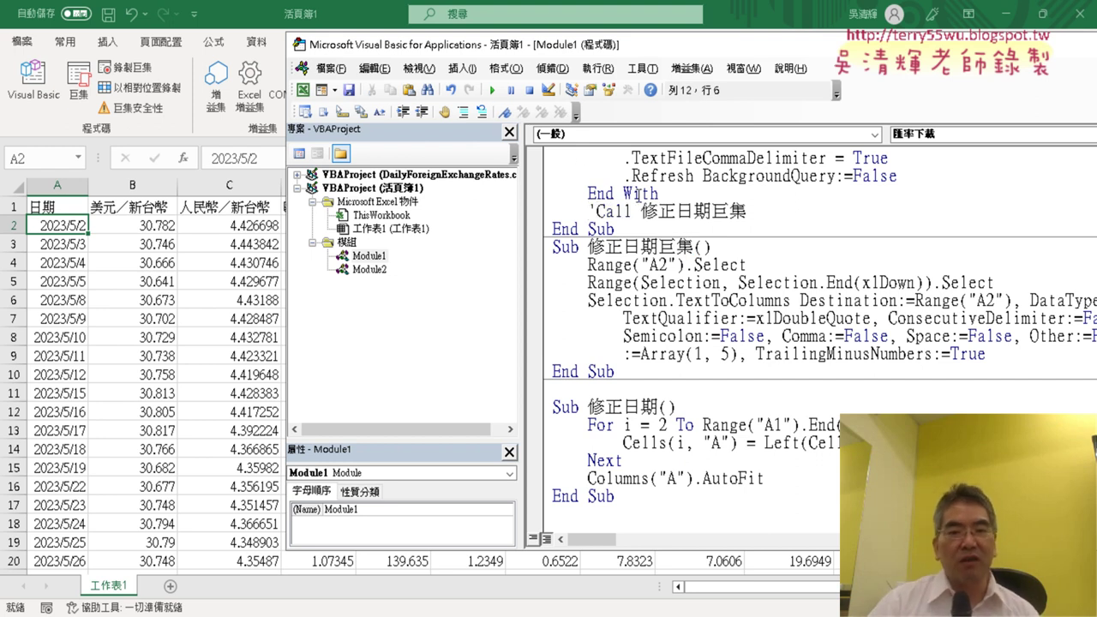
# - Run the 修正日期巨集 macro on its own
pyautogui.click(676, 302)
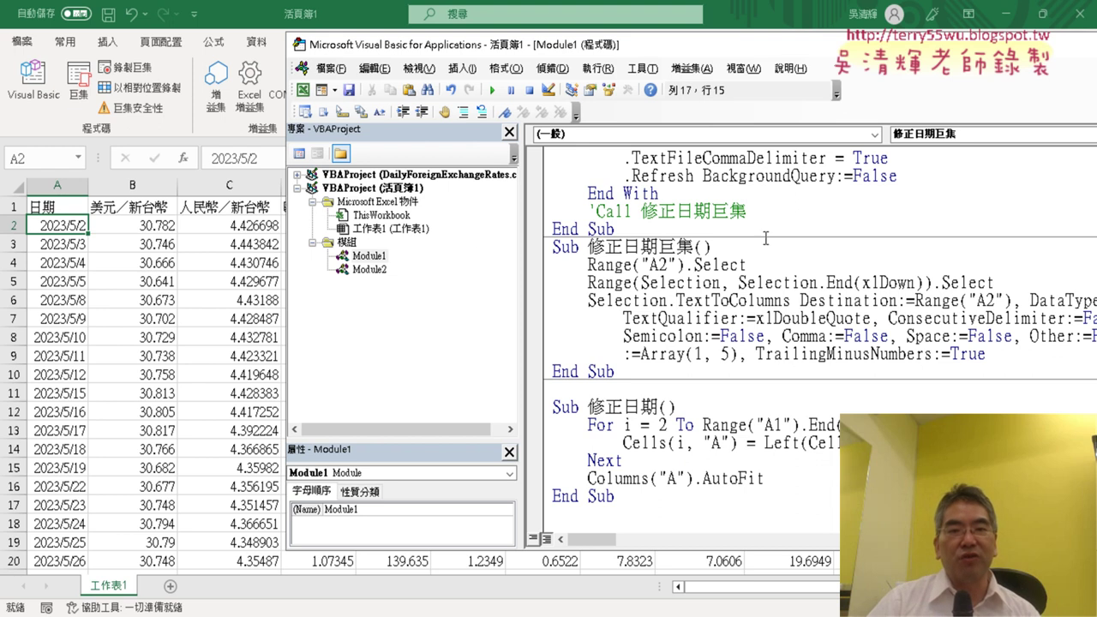
pyautogui.click(492, 89)
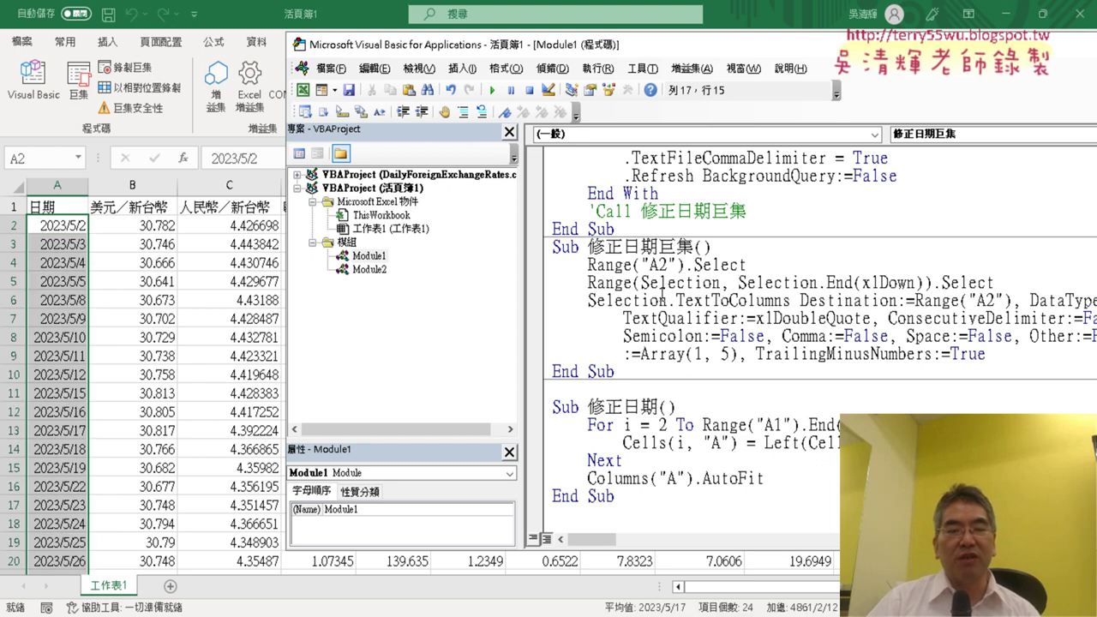
pyautogui.scroll(2, 671, 239)
# - Run the 匯率下載 macro so column A refills with dates like 20230502
pyautogui.click(687, 247)
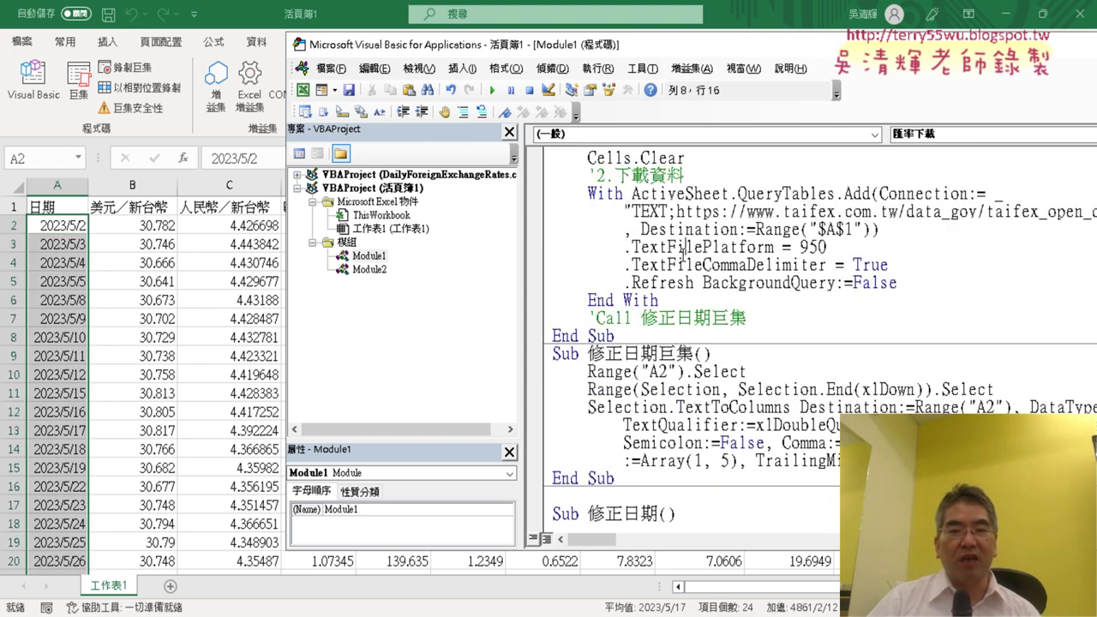
pyautogui.click(493, 90)
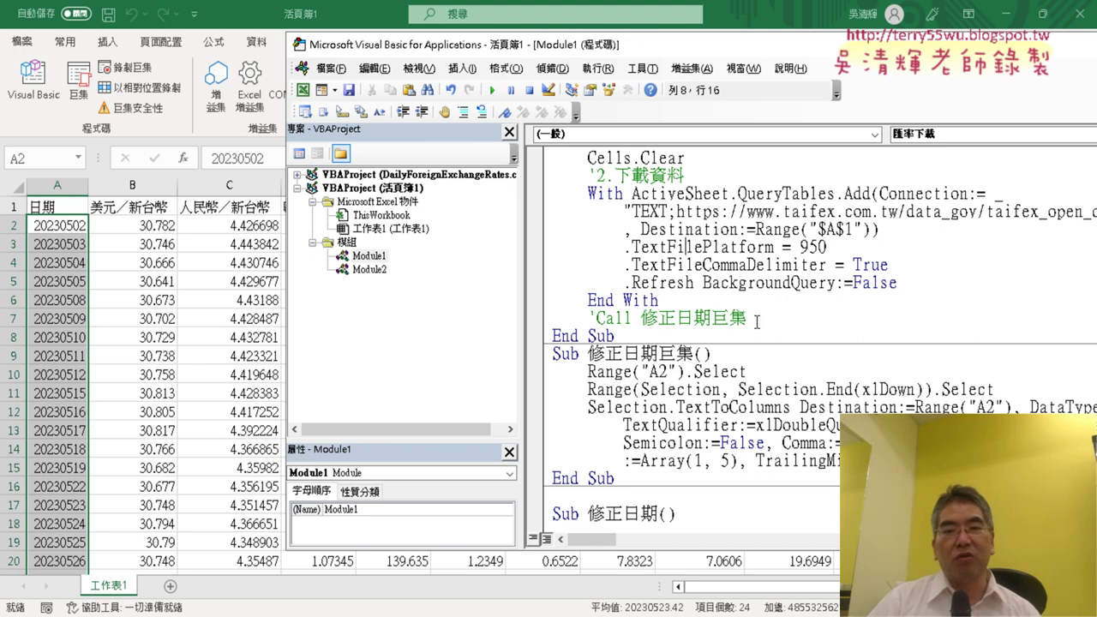
pyautogui.moveTo(748, 318)
pyautogui.mouseDown()
pyautogui.moveTo(590, 304)
pyautogui.moveTo(589, 318)
pyautogui.mouseUp()
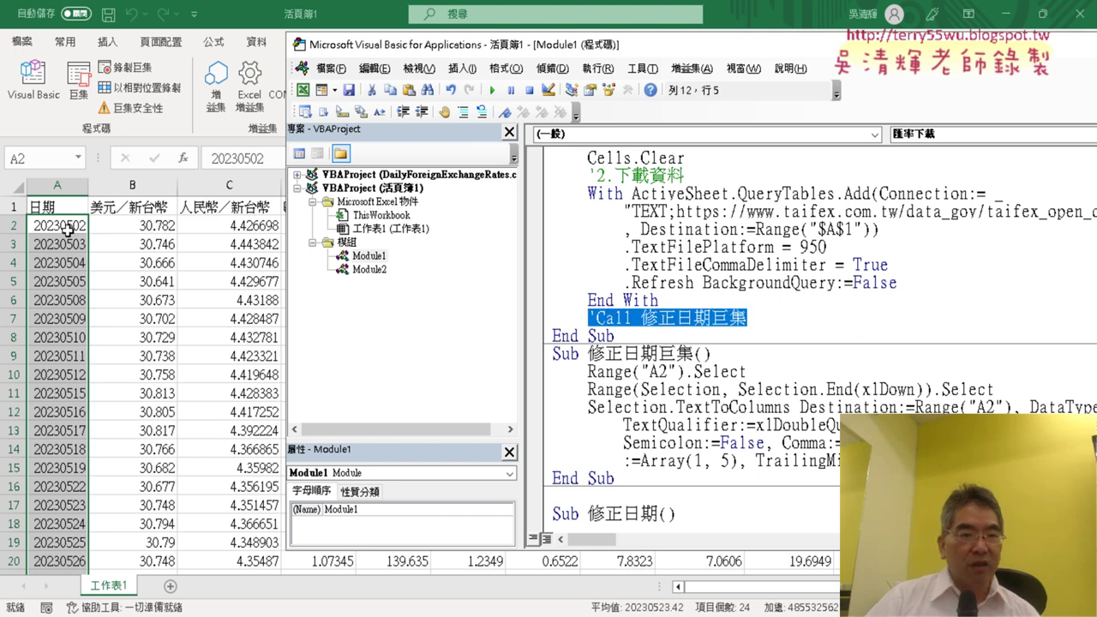
pyautogui.scroll(-2, 642, 390)
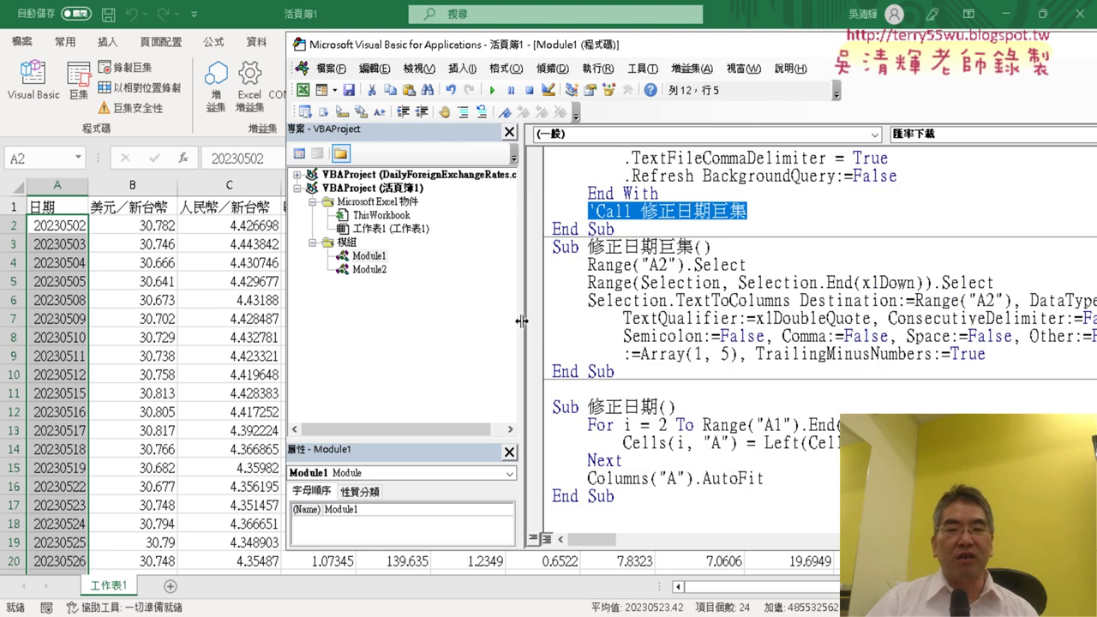
# - Widen the code pane and shift the editor window left to show the full 修正日期 loop
pyautogui.moveTo(521, 322); pyautogui.dragTo(417, 321)
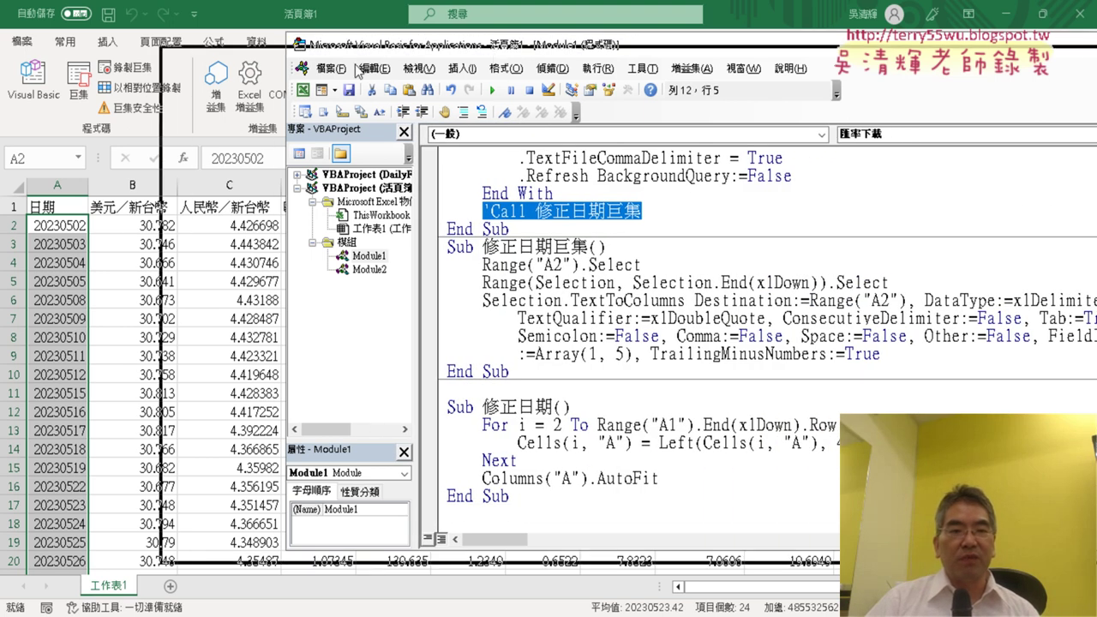
pyautogui.moveTo(484, 47); pyautogui.dragTo(319, 58)
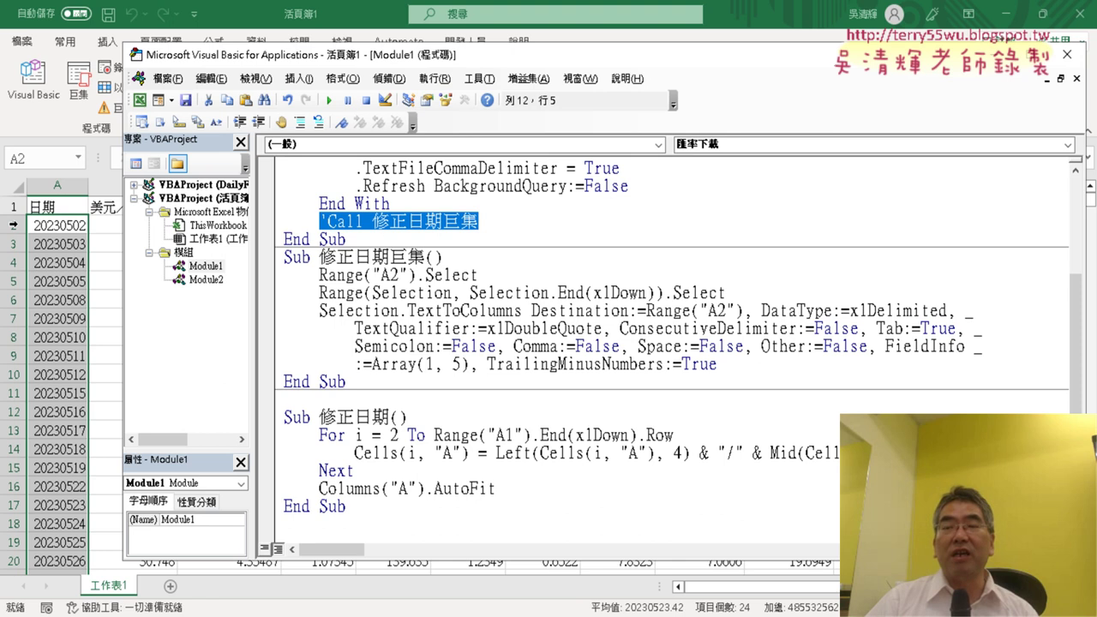
pyautogui.doubleClick(396, 435)
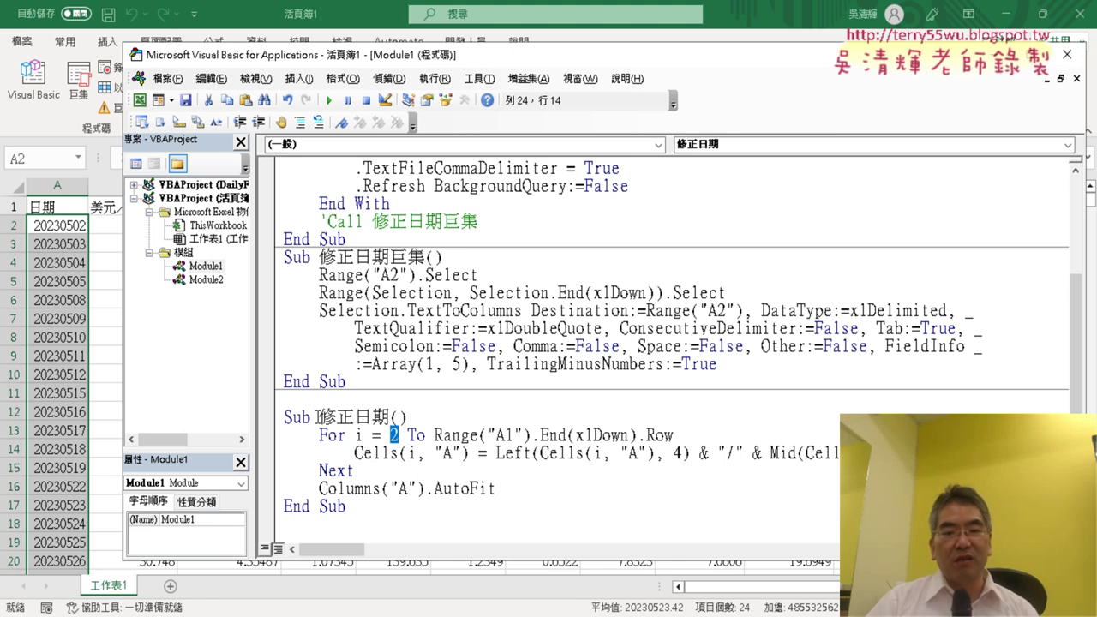
# - Retype the For loop's end row as Range("A1").End(xlDown).Row using IntelliSense suggestions
pyautogui.moveTo(434, 435); pyautogui.dragTo(675, 436)
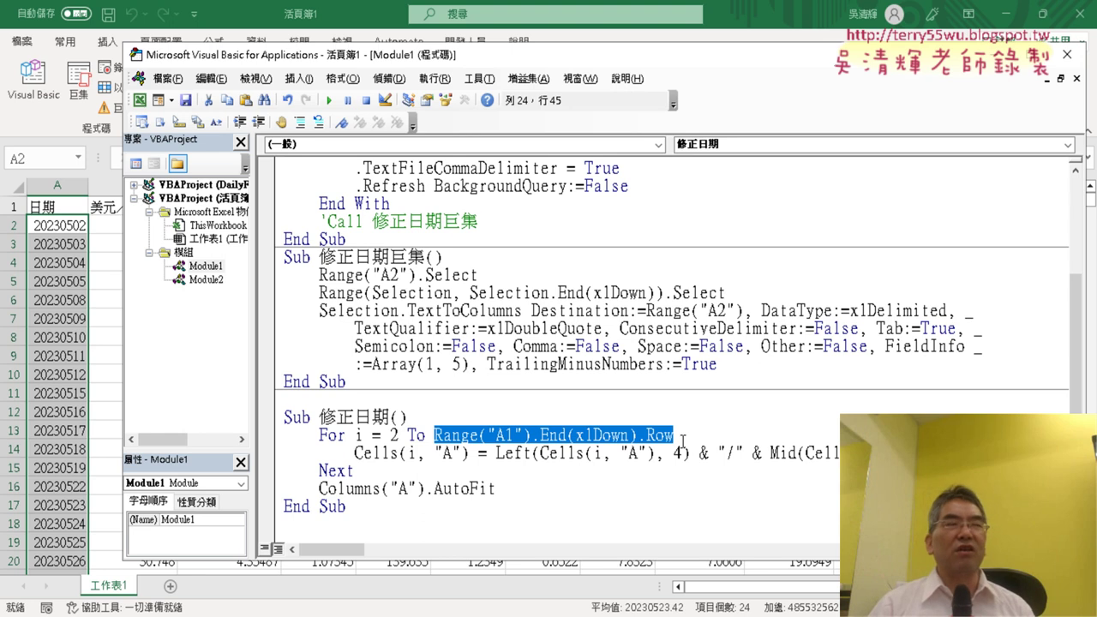
pyautogui.moveTo(683, 437); pyautogui.dragTo(531, 436)
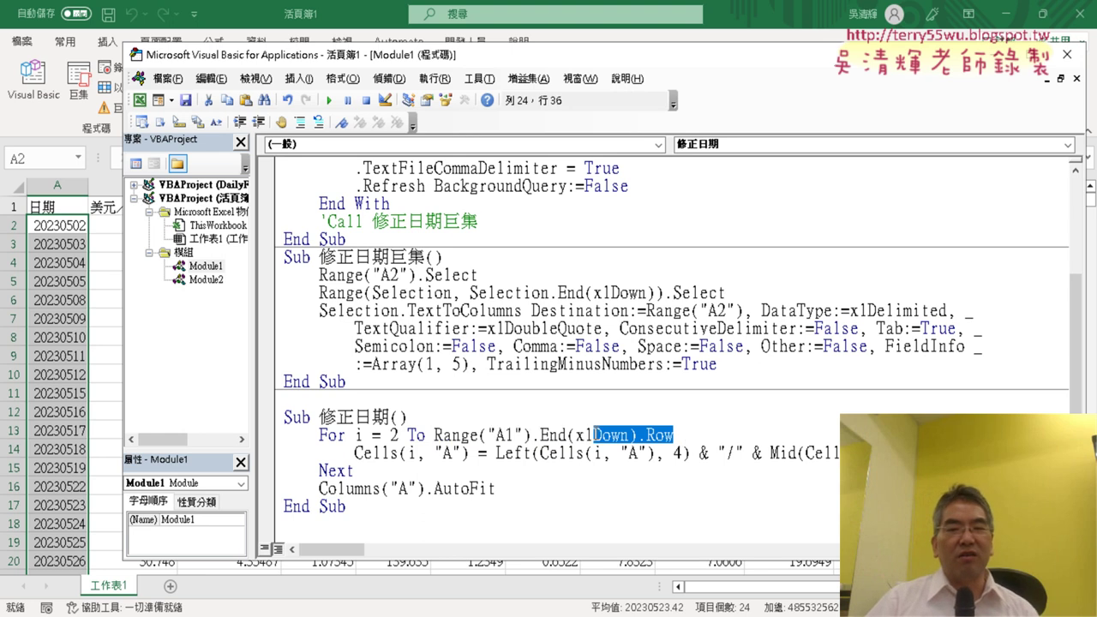
pyautogui.write('.')
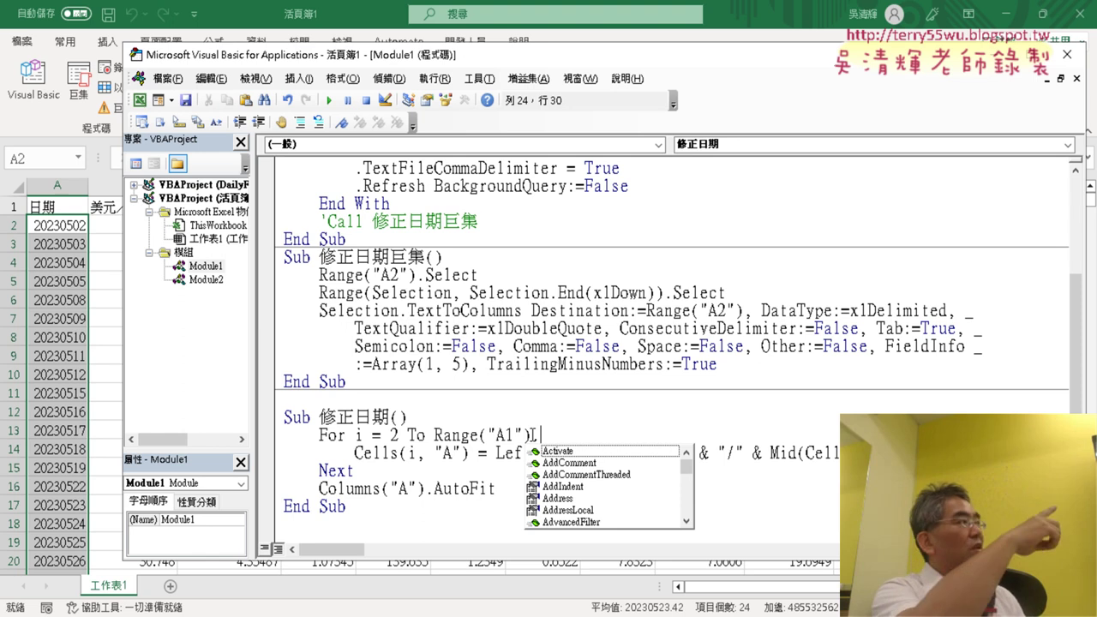
pyautogui.write('E')
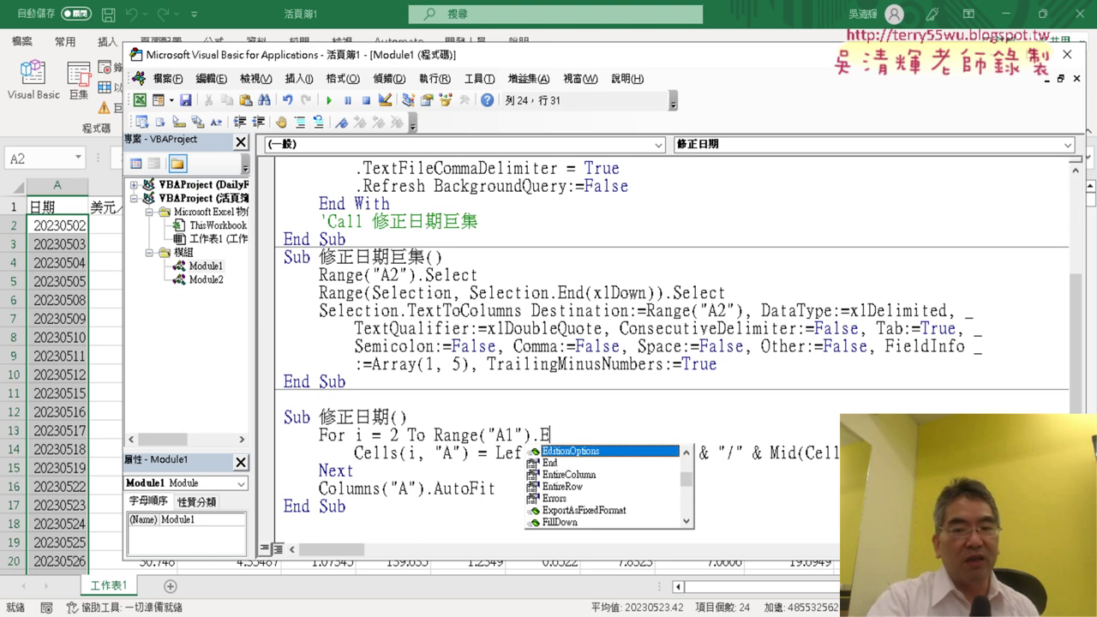
pyautogui.press('Down')
pyautogui.press('space')
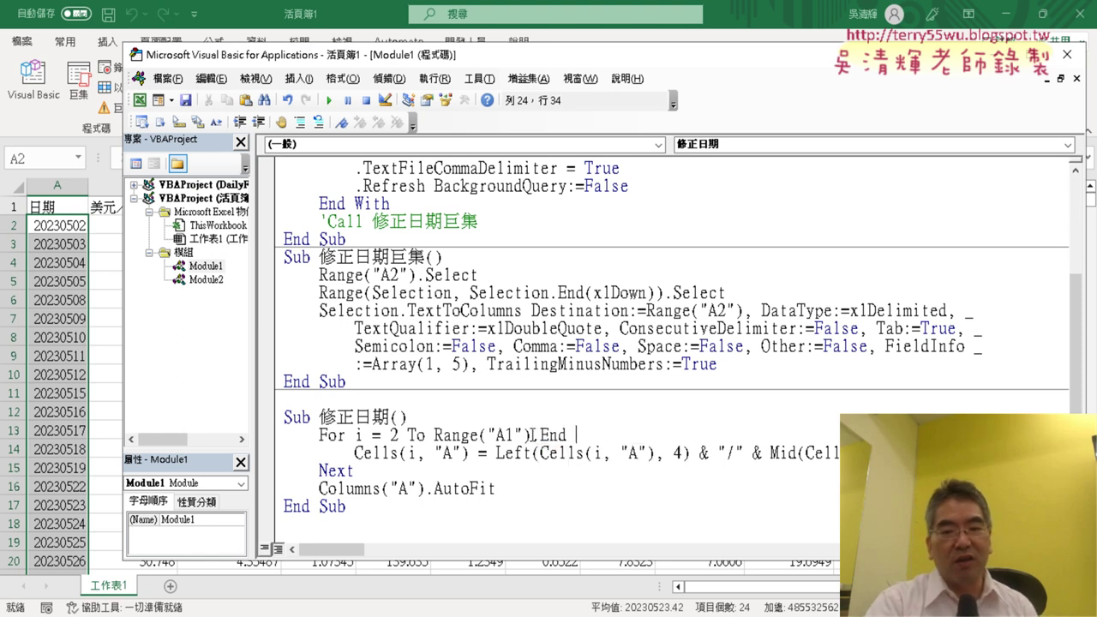
pyautogui.write('(')
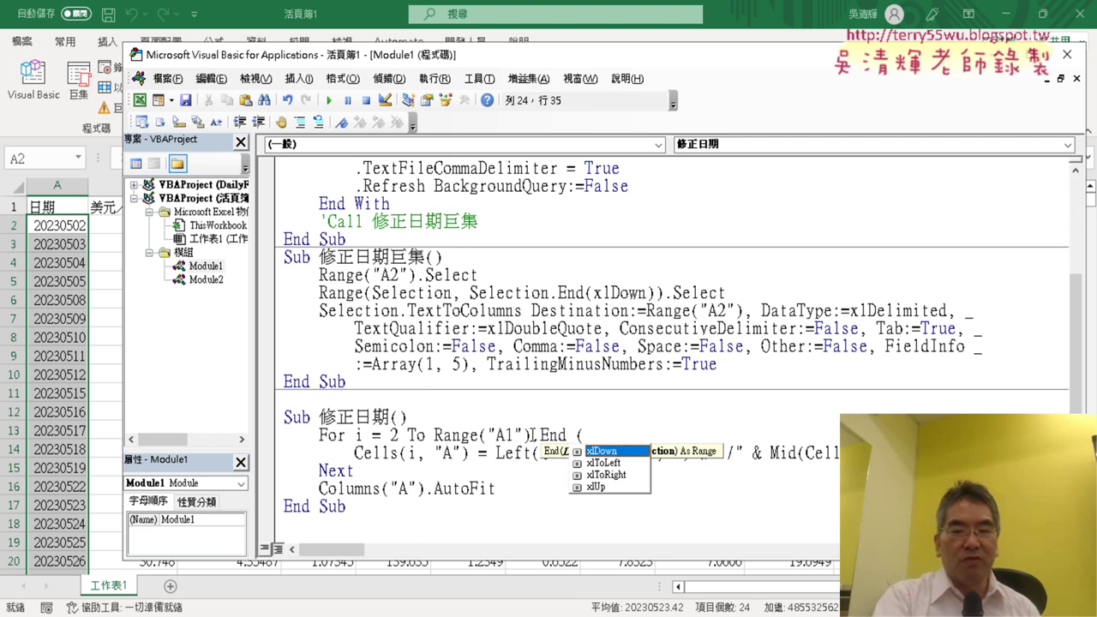
pyautogui.press('space')
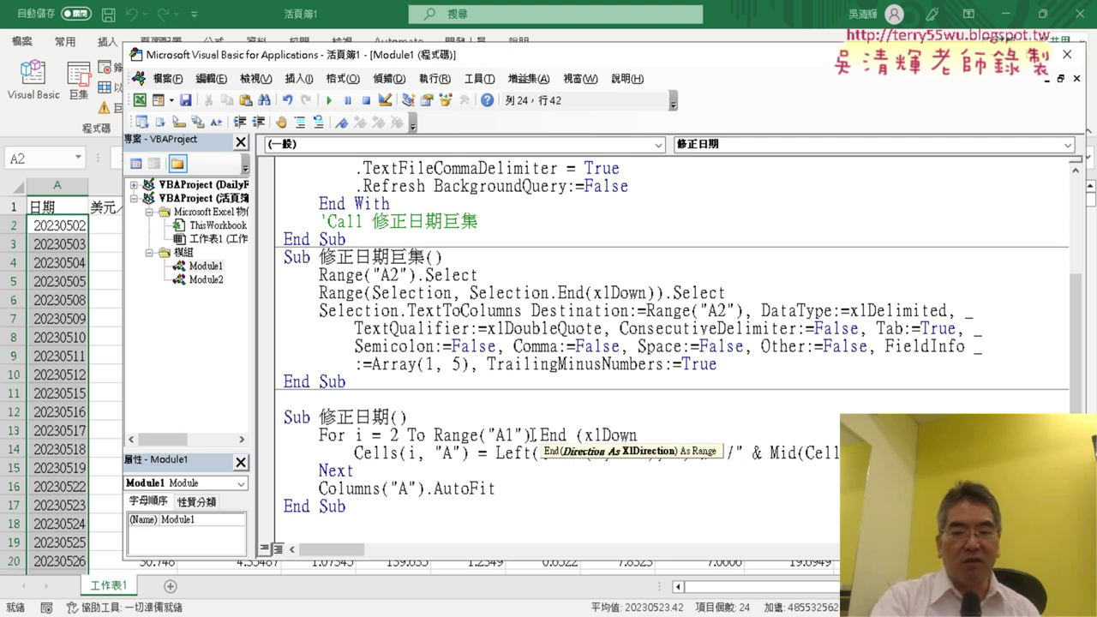
pyautogui.write(').')
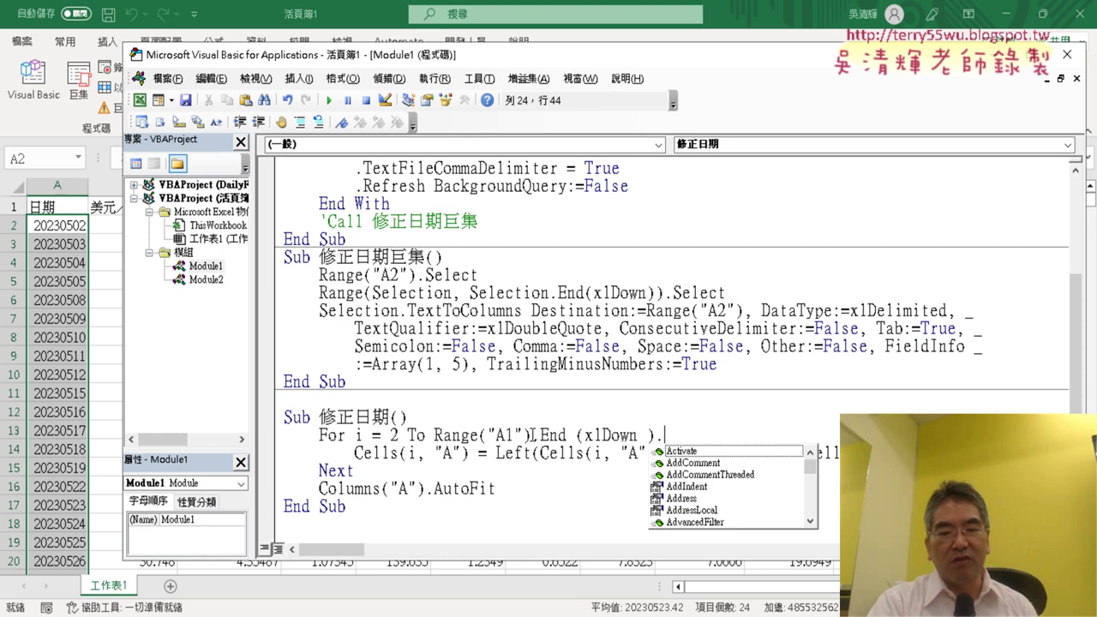
pyautogui.write('ro')
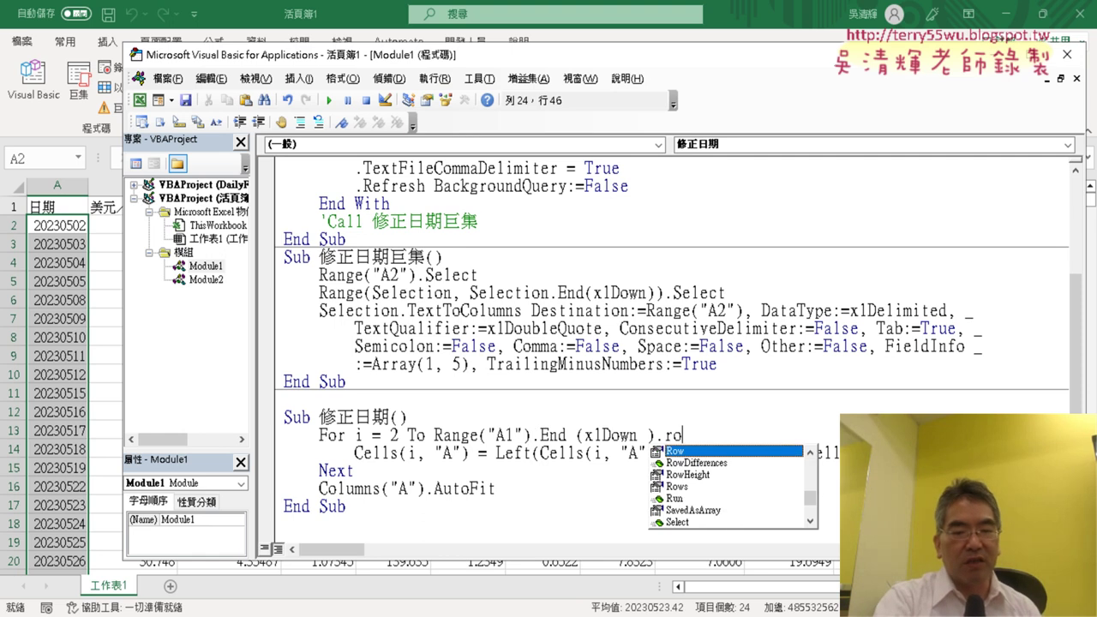
pyautogui.write('w')
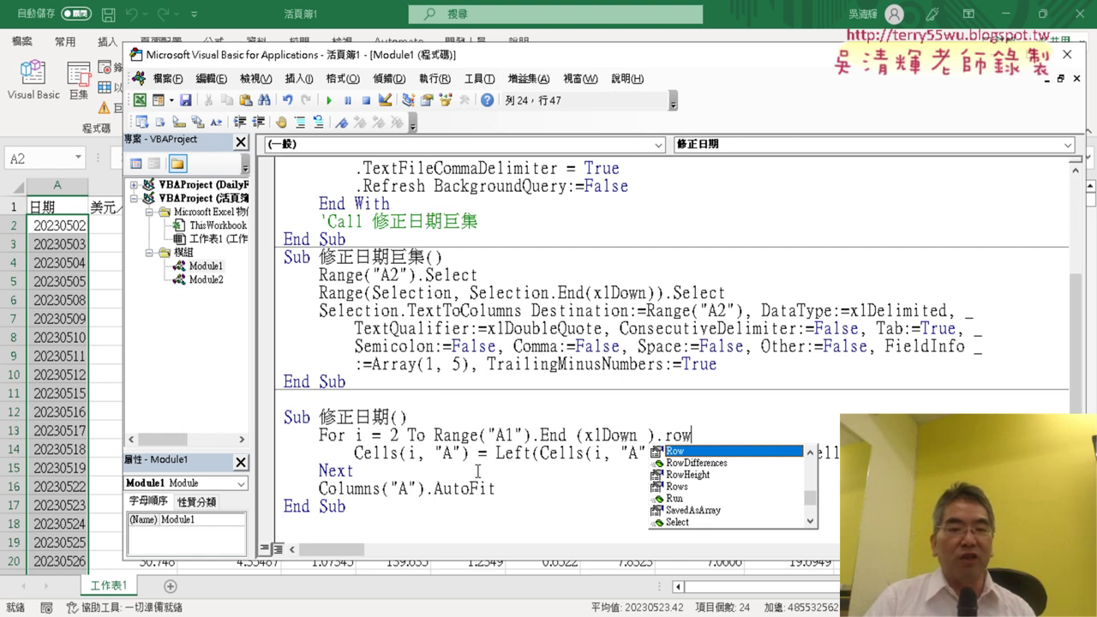
pyautogui.click(477, 470)
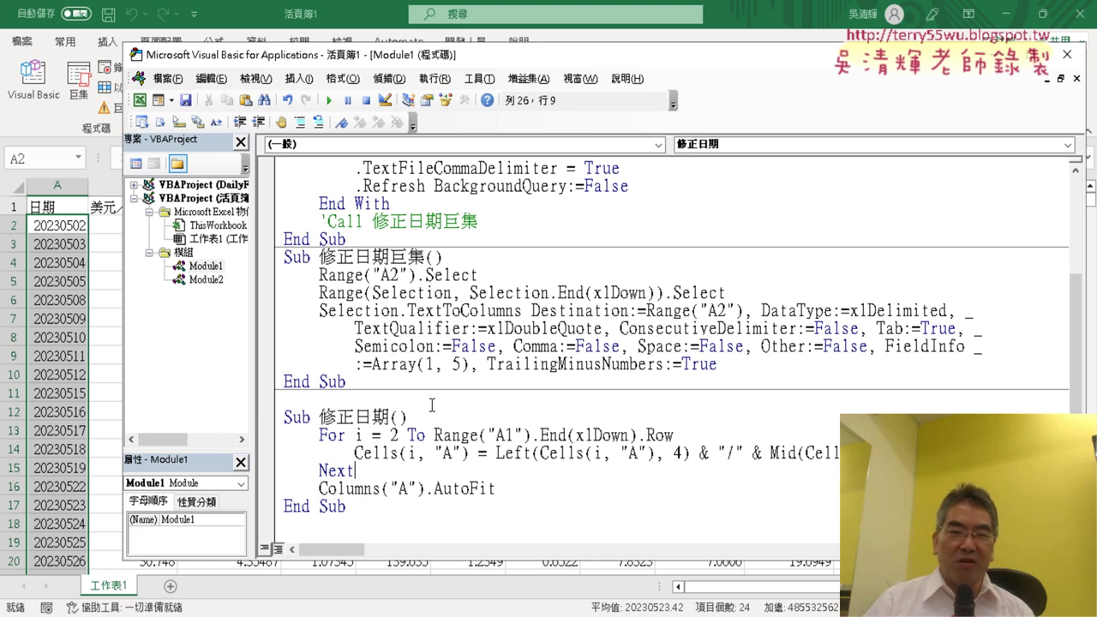
# - Review the Left and Mid pieces and slash separators that rebuild each date string
pyautogui.moveTo(497, 455); pyautogui.dragTo(694, 453)
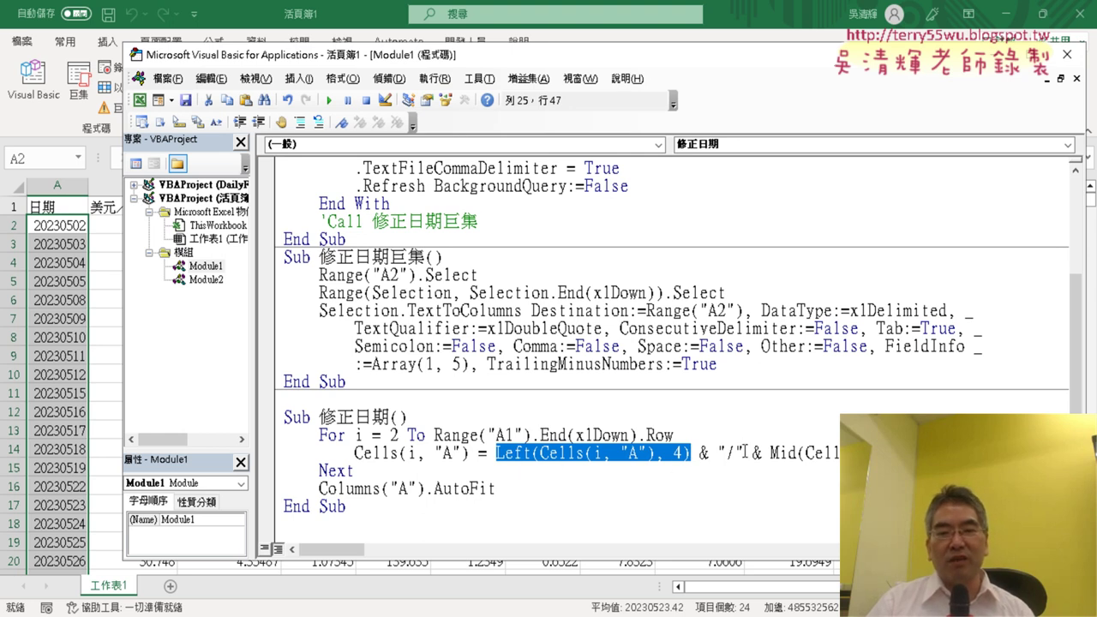
pyautogui.moveTo(718, 452); pyautogui.dragTo(764, 453)
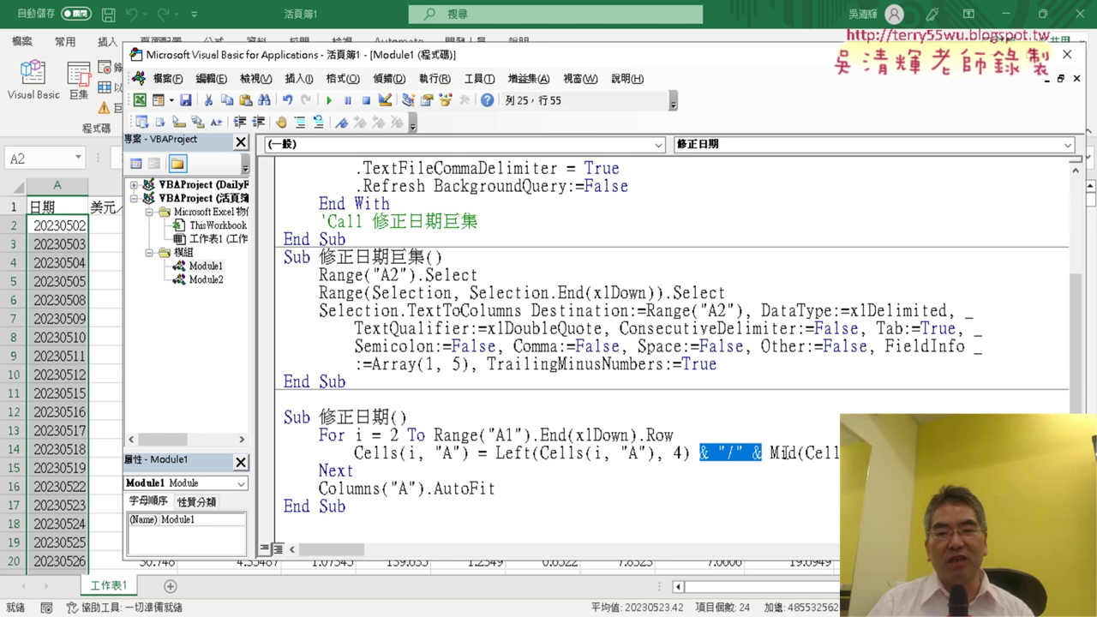
pyautogui.moveTo(771, 452); pyautogui.dragTo(965, 452)
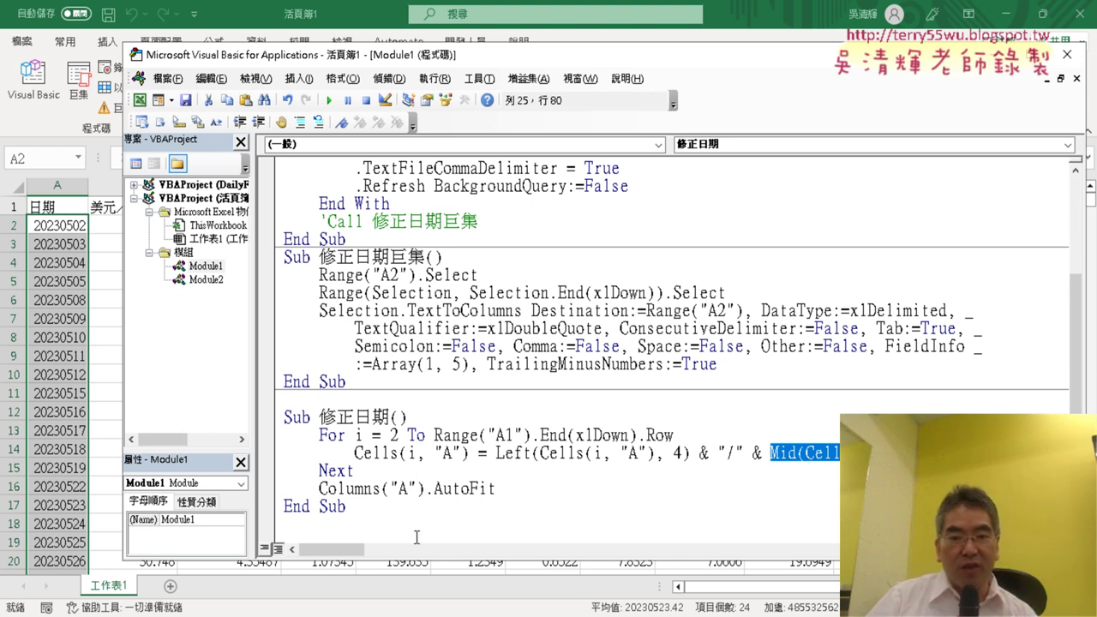
pyautogui.moveTo(350, 556); pyautogui.dragTo(376, 553)
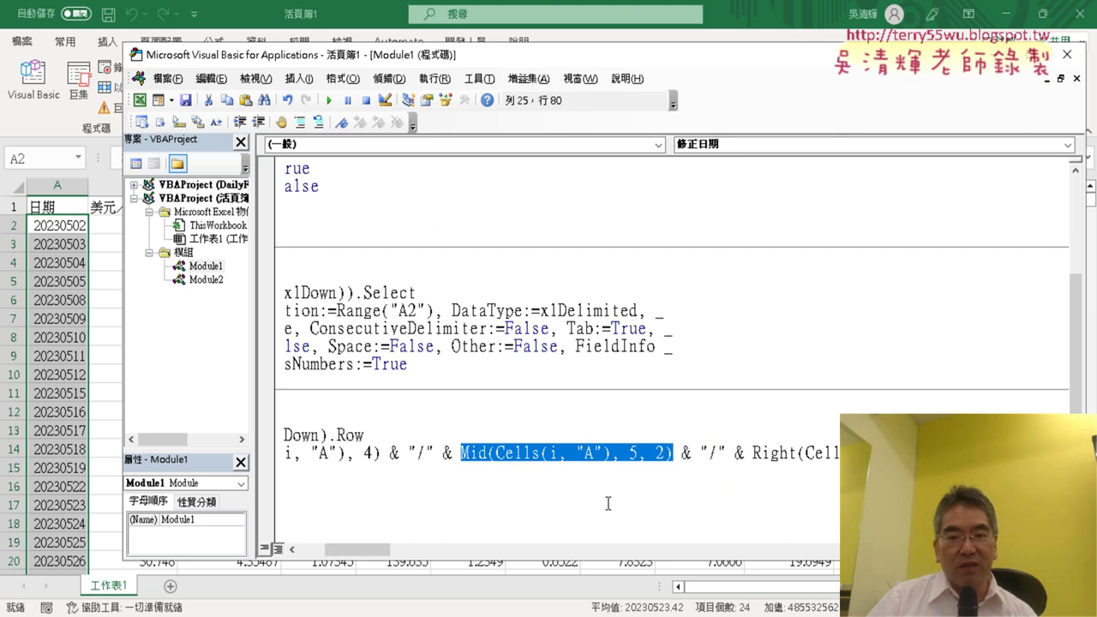
pyautogui.moveTo(681, 460); pyautogui.dragTo(751, 456)
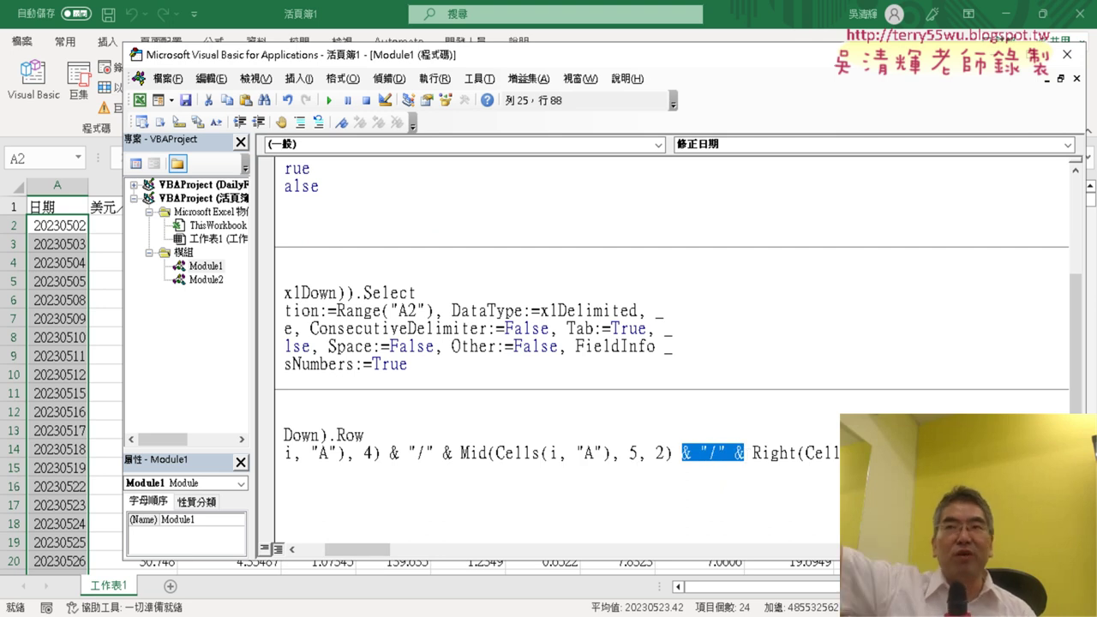
pyautogui.click(928, 453)
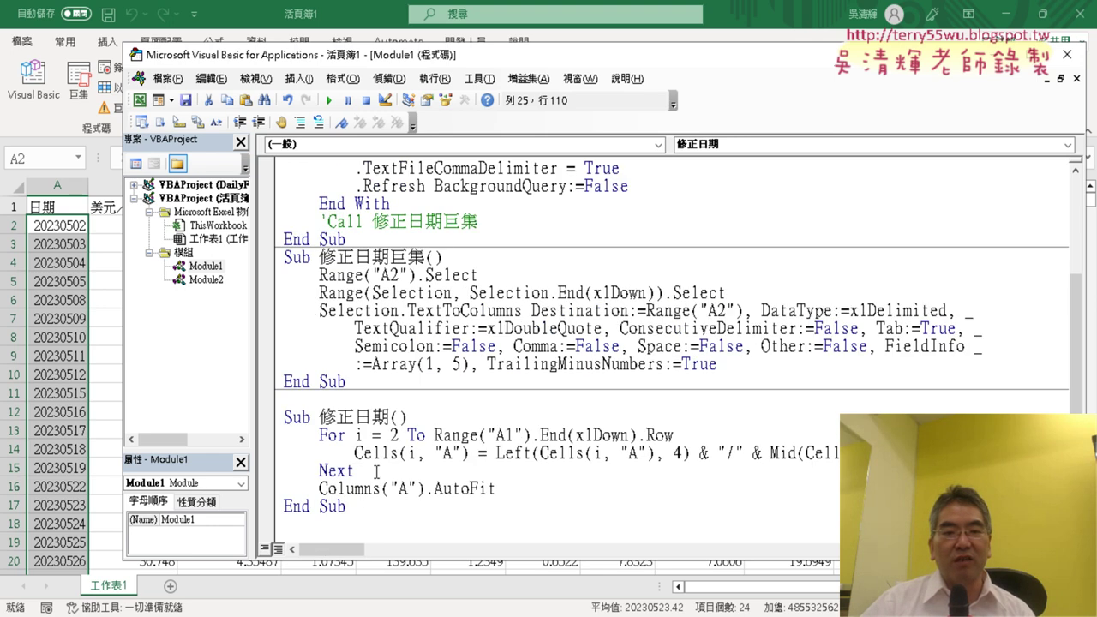
# - Note the Cells(i, "A") target and AutoFit line, then set a breakpoint on the conversion line
pyautogui.moveTo(354, 453); pyautogui.dragTo(468, 454)
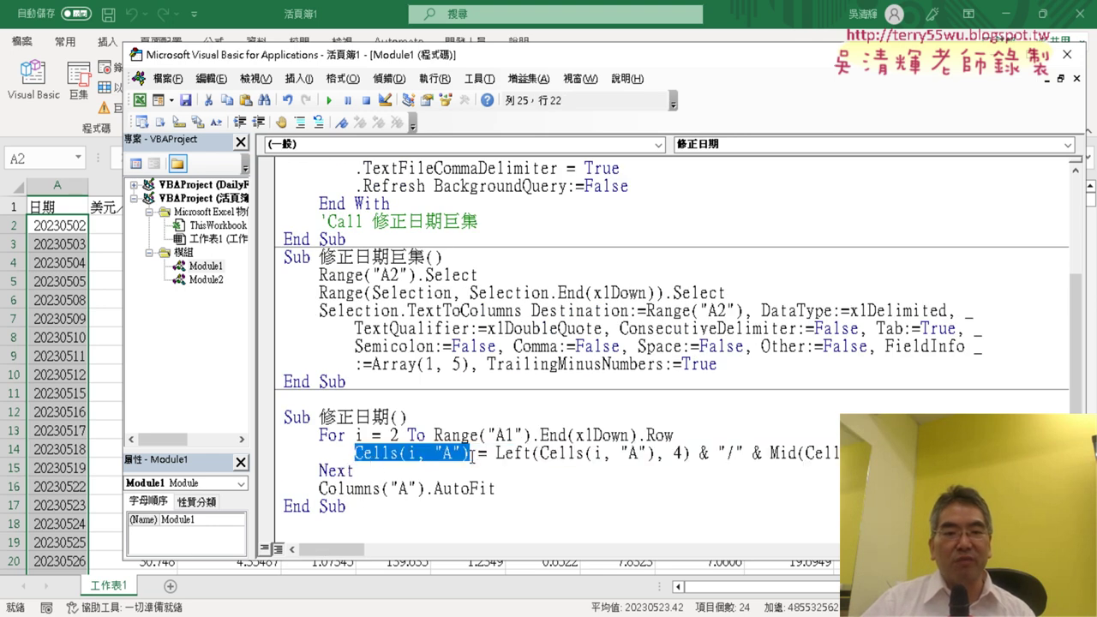
pyautogui.moveTo(495, 489); pyautogui.dragTo(423, 485)
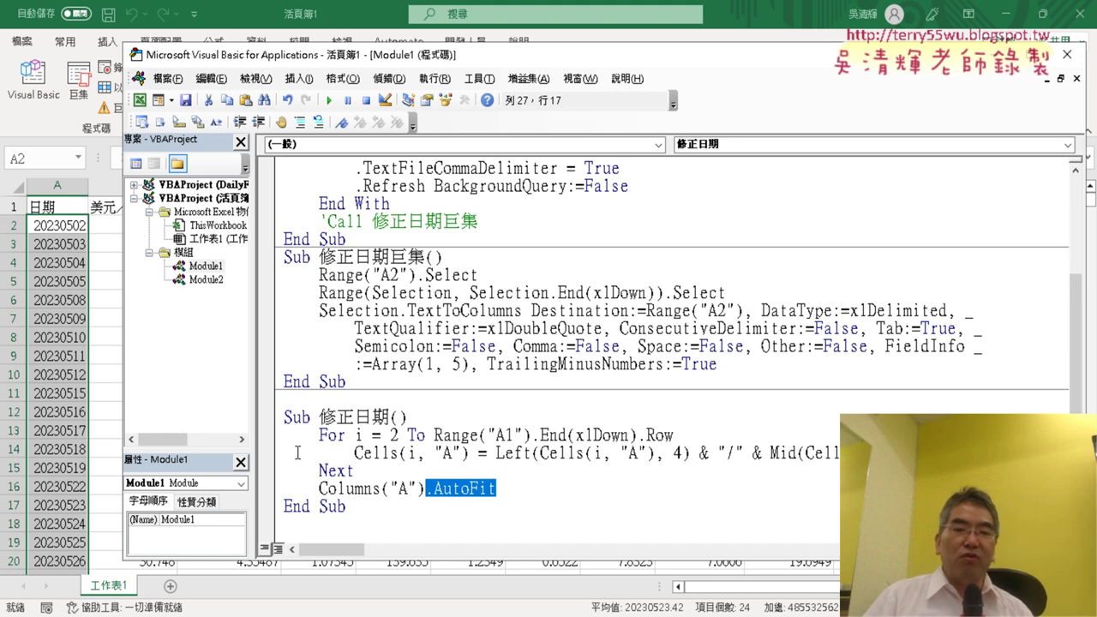
pyautogui.click(265, 452)
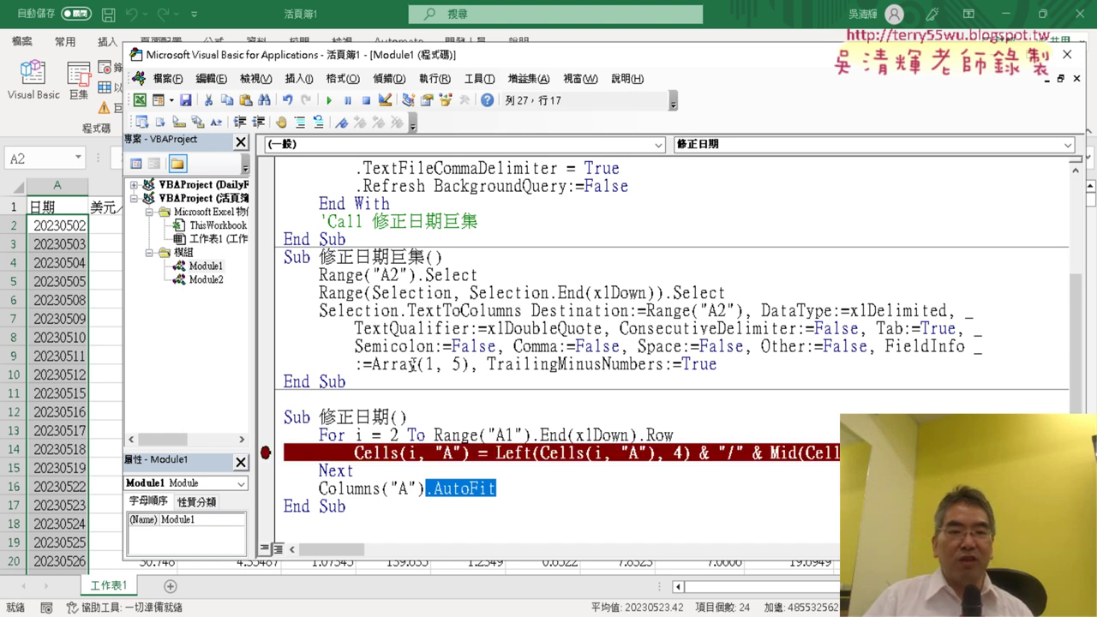
# - Run 修正日期 up to the date conversion breakpoint, moving the editor aside to see the sheet
pyautogui.click(425, 452)
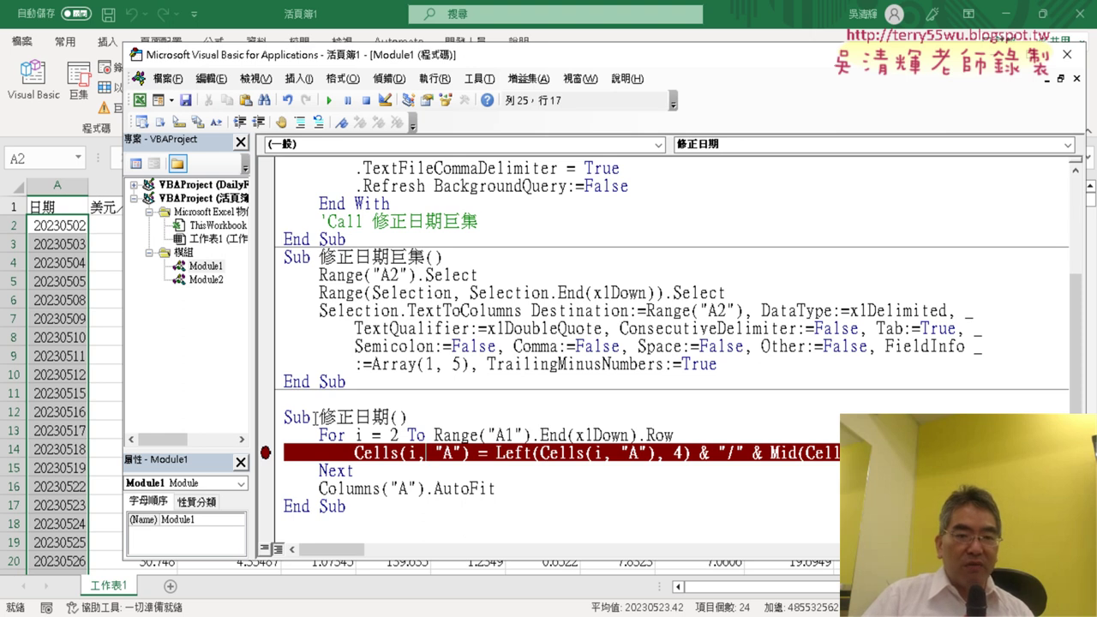
pyautogui.click(328, 101)
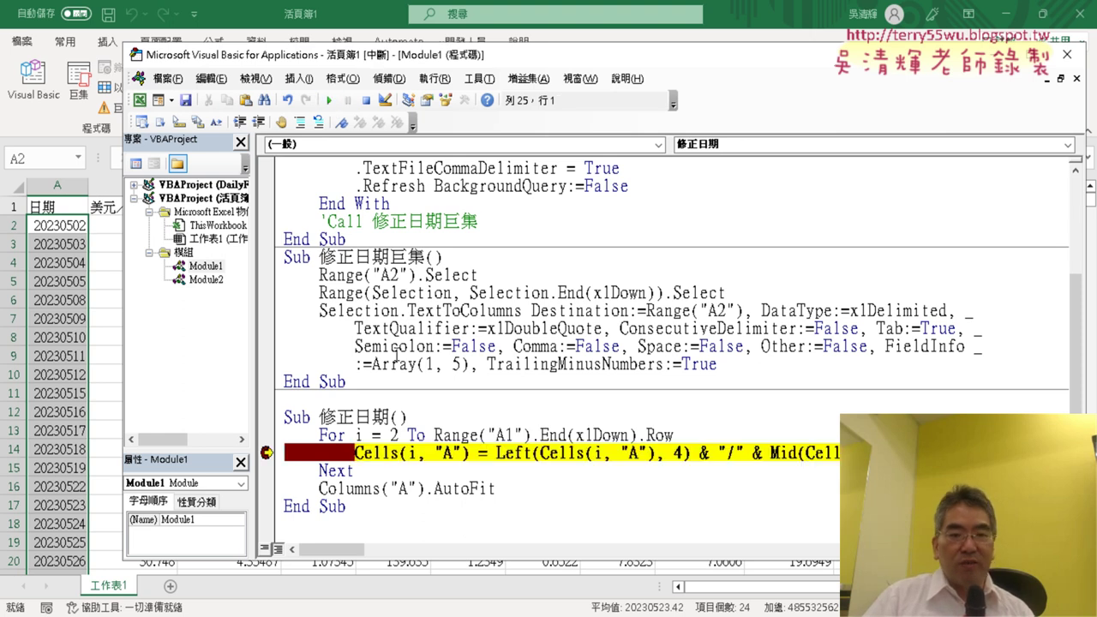
pyautogui.moveTo(509, 63); pyautogui.dragTo(566, 60)
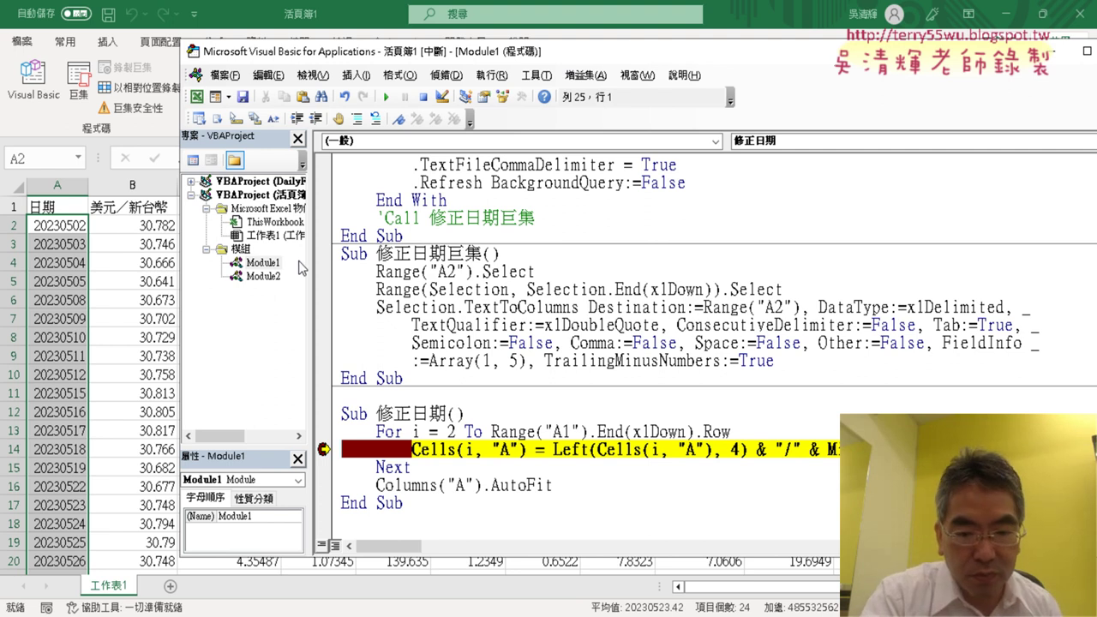
# - Step once with F8 so A2 becomes 2023/5/2, noting the loop starts at i = 2
pyautogui.press('F8')
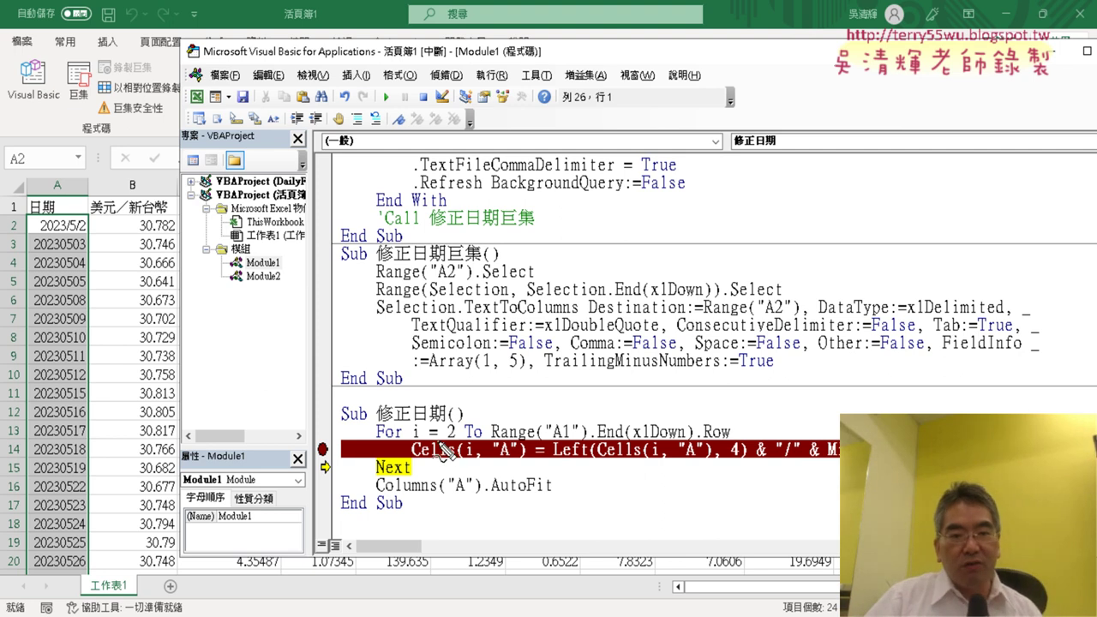
pyautogui.moveTo(422, 426); pyautogui.dragTo(445, 429)
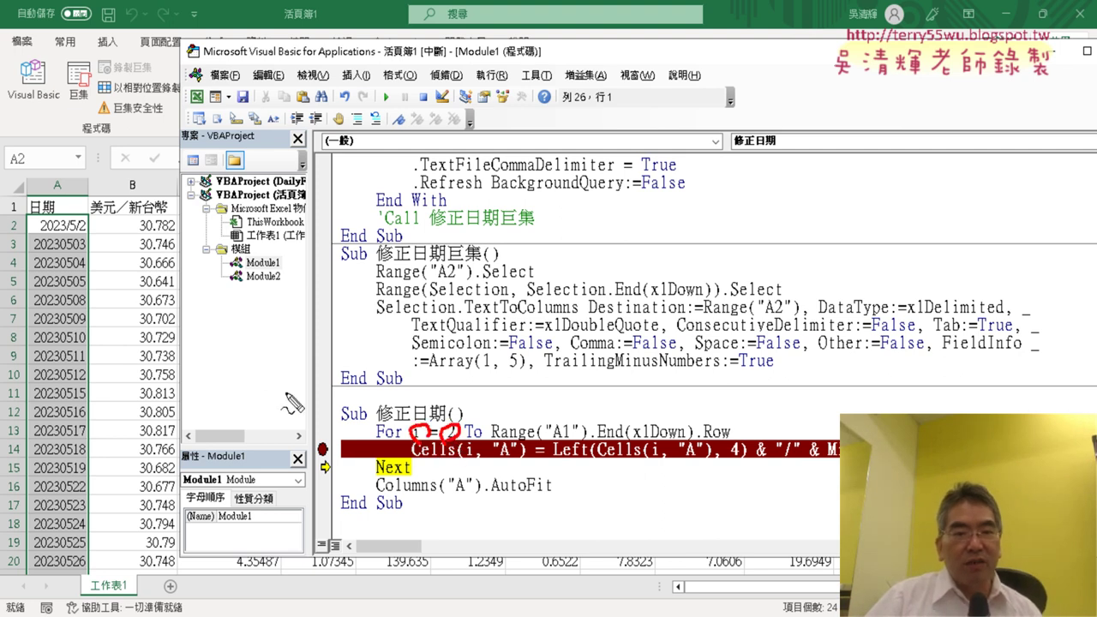
pyautogui.moveTo(41, 234); pyautogui.dragTo(89, 231)
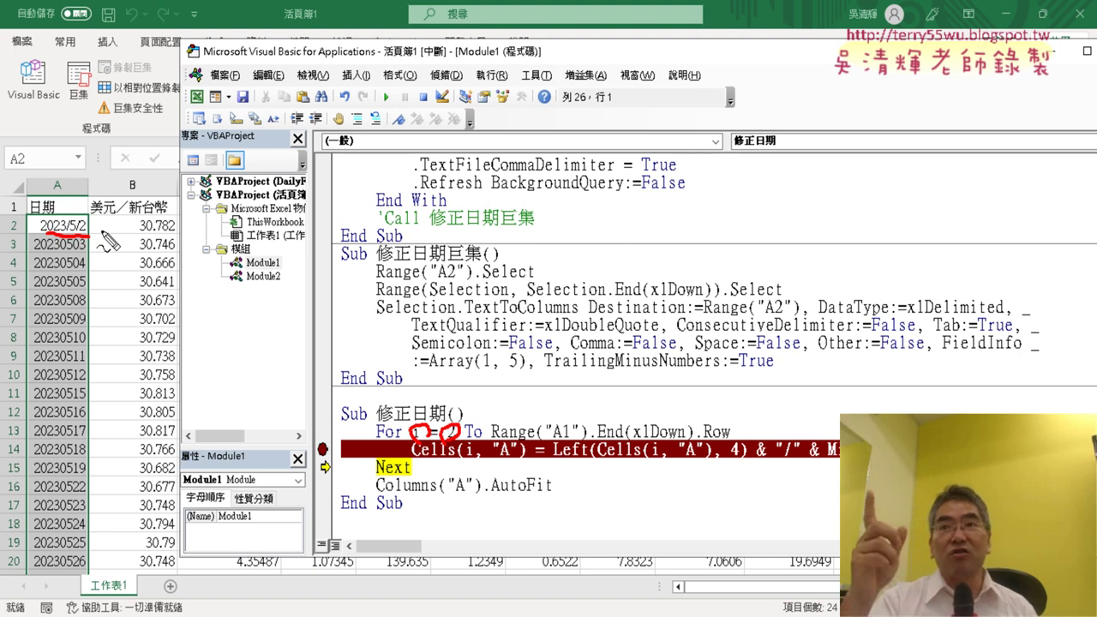
pyautogui.press('Escape')
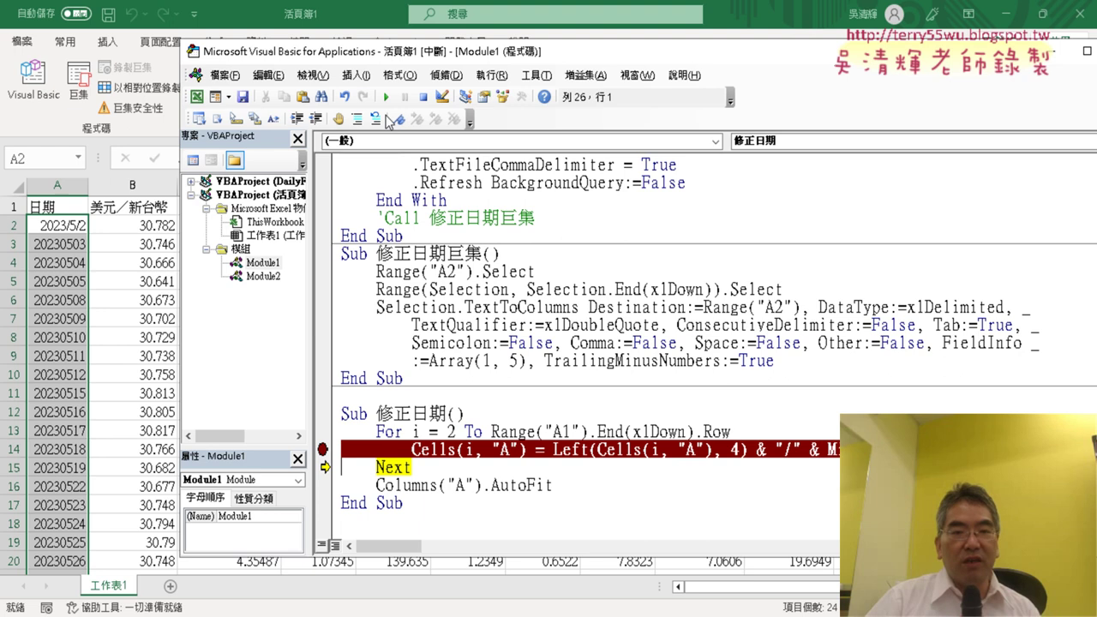
# - Continue the loop seven times, converting the next rows of column A
pyautogui.click(388, 98)
pyautogui.click(388, 98)
pyautogui.click(388, 98)
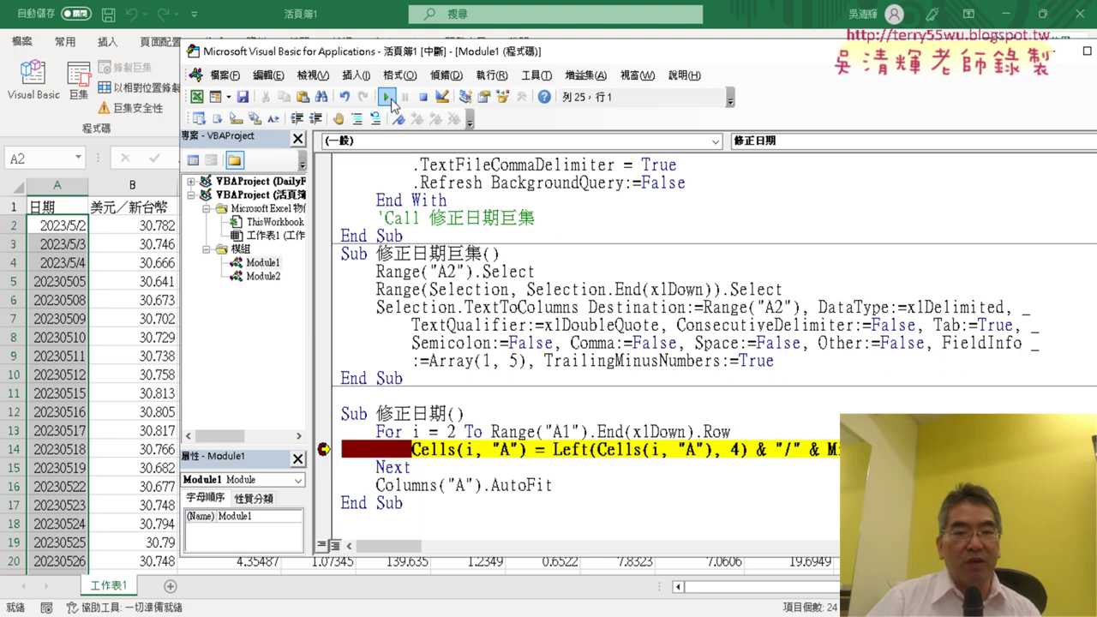
pyautogui.click(389, 97)
pyautogui.click(388, 98)
pyautogui.click(388, 98)
pyautogui.click(388, 98)
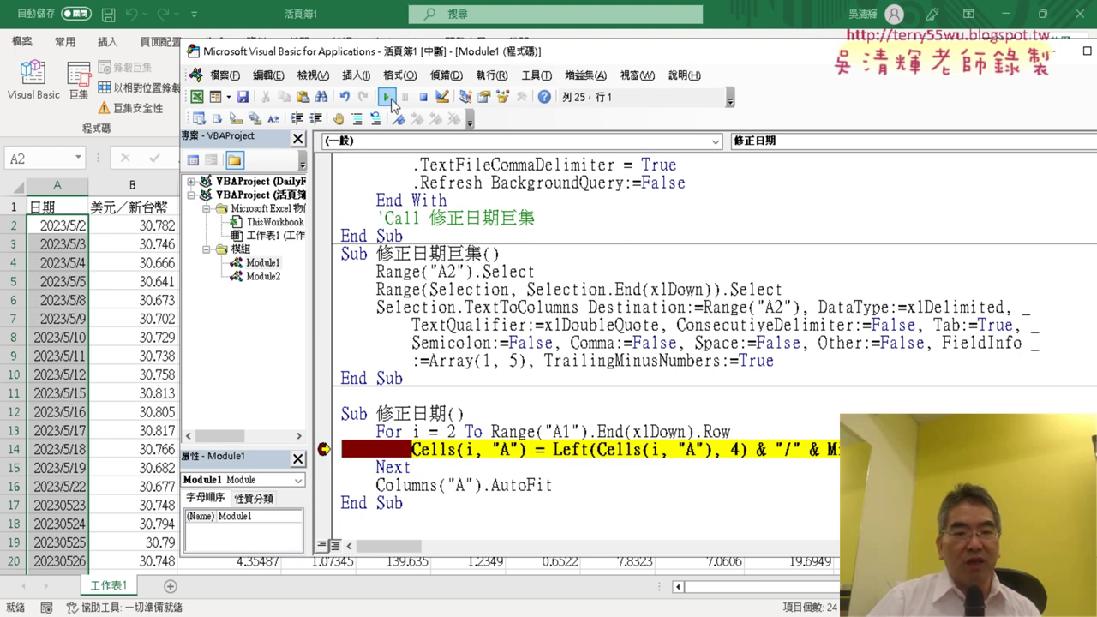
# - Add a breakpoint on the AutoFit line and continue until all remaining rows are converted
pyautogui.click(323, 485)
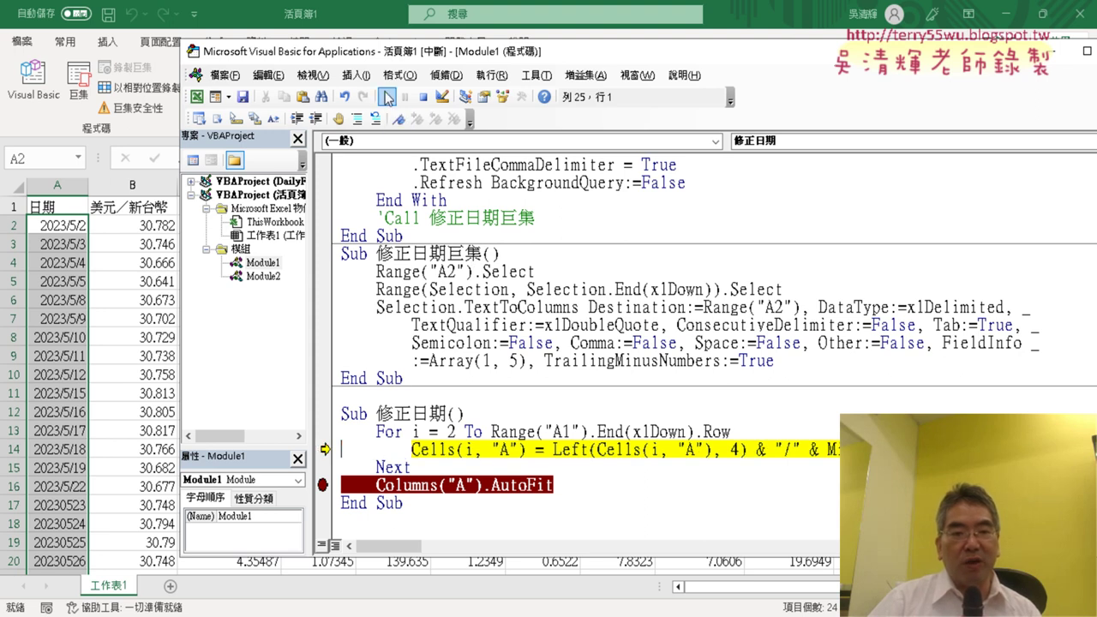
pyautogui.click(387, 97)
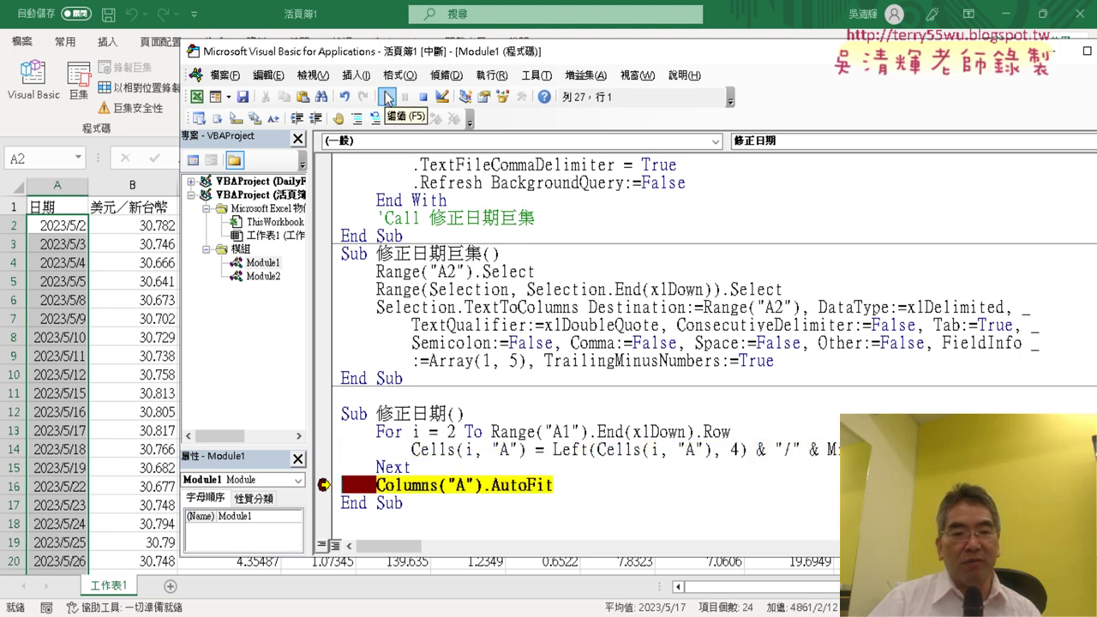
pyautogui.click(76, 319)
pyautogui.scroll(-1, 75, 319)
pyautogui.scroll(-2, 76, 319)
pyautogui.scroll(3, 78, 317)
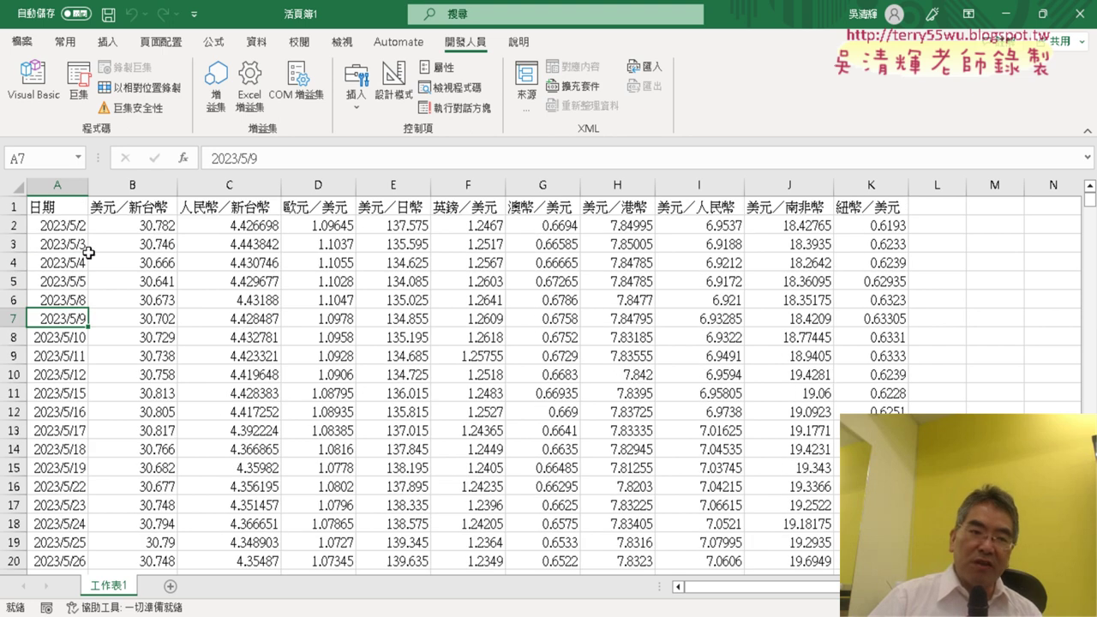
# - Narrow column A so long dates show hashes, then resume the macro to autofit it
pyautogui.moveTo(89, 184); pyautogui.dragTo(77, 184)
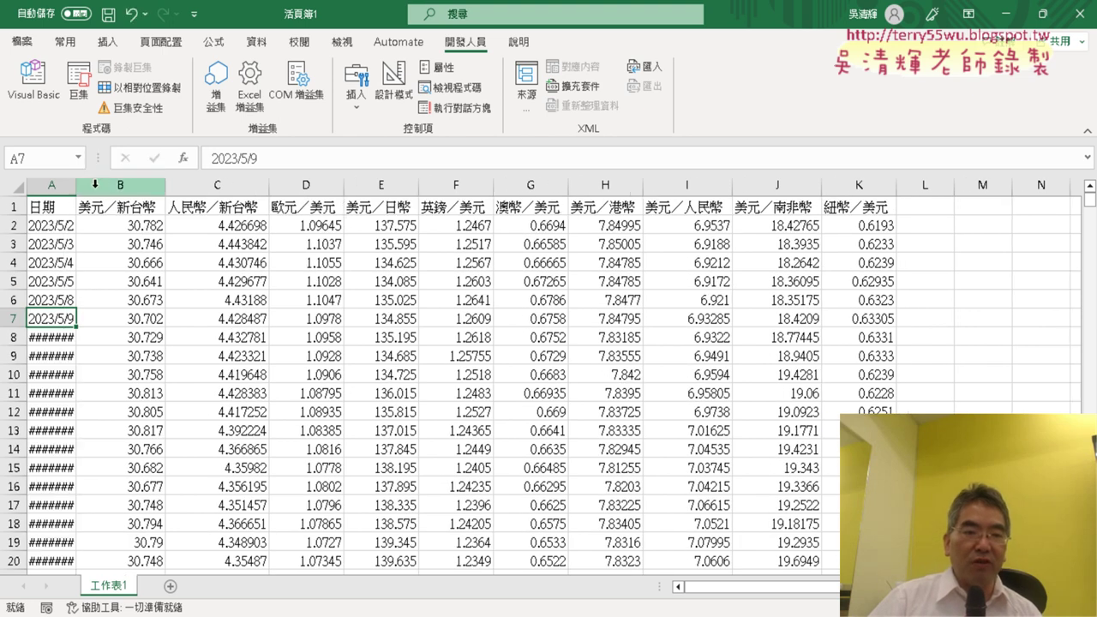
pyautogui.click(33, 82)
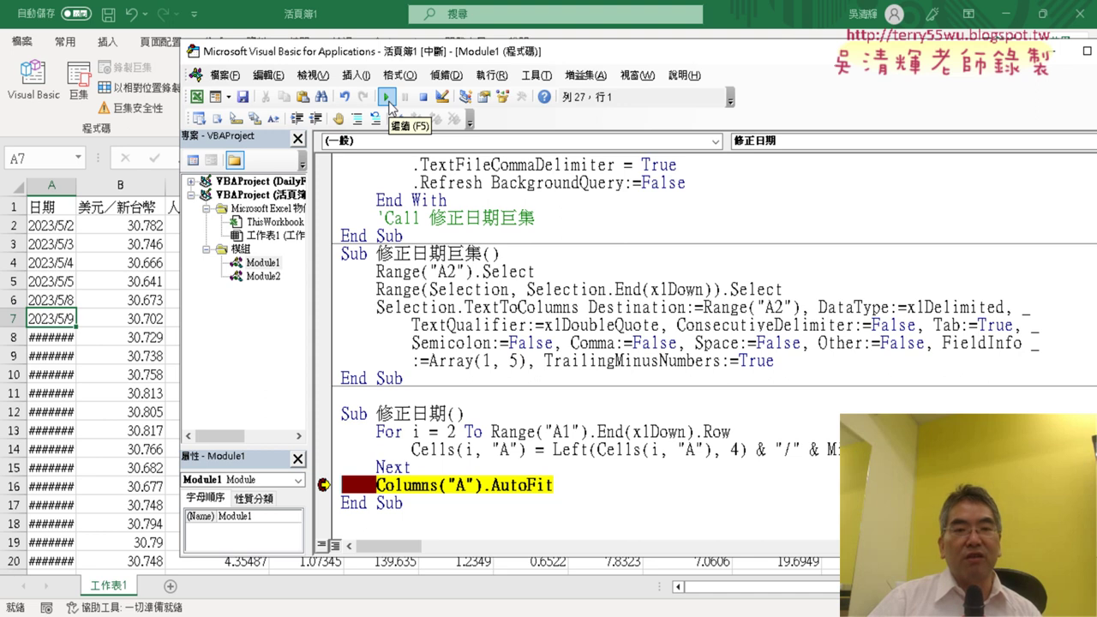
pyautogui.click(387, 98)
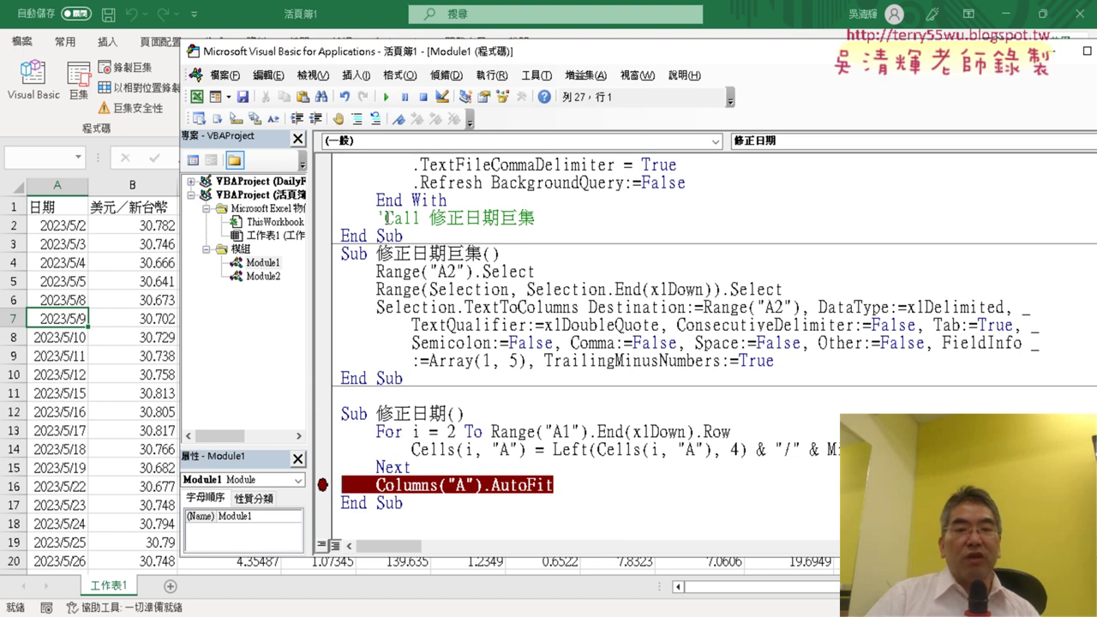
# - Uncomment the call in 匯率下載 and change it to Call 修正日期
pyautogui.click(385, 218)
pyautogui.press('BackSpace')
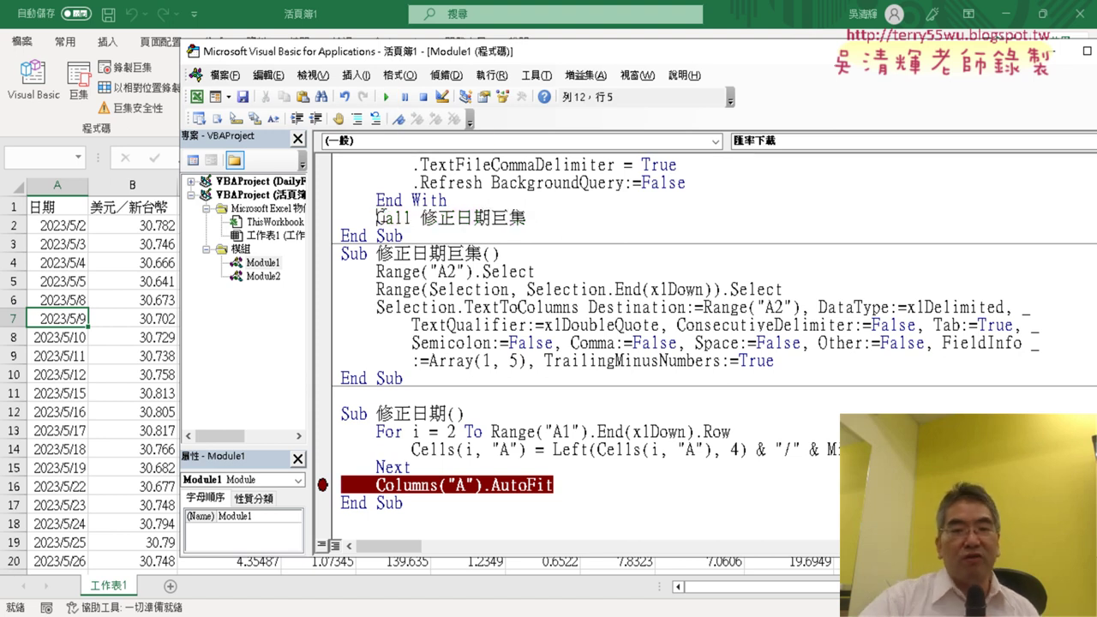
pyautogui.moveTo(551, 222); pyautogui.dragTo(492, 218)
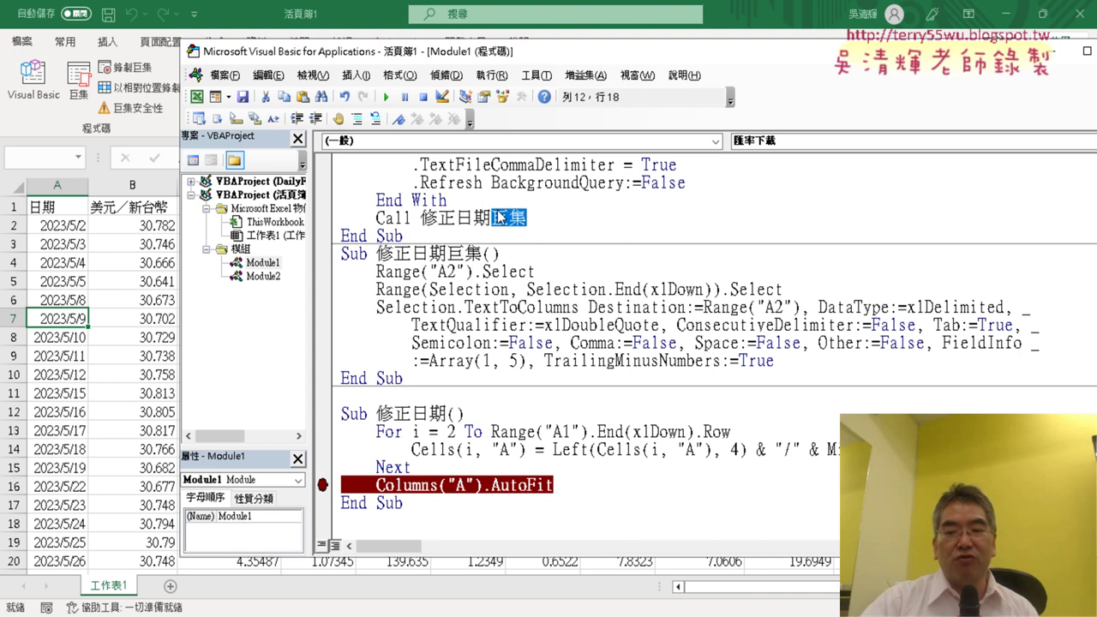
pyautogui.press('BackSpace')
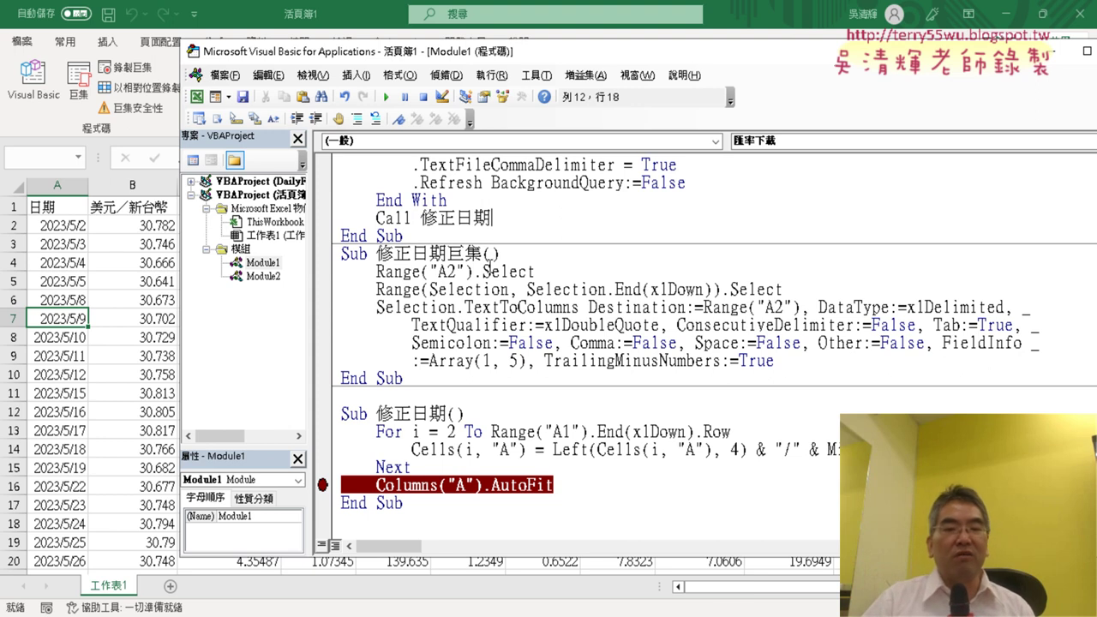
# - Clear the AutoFit breakpoint and switch to the Google Docs code notes
pyautogui.click(324, 487)
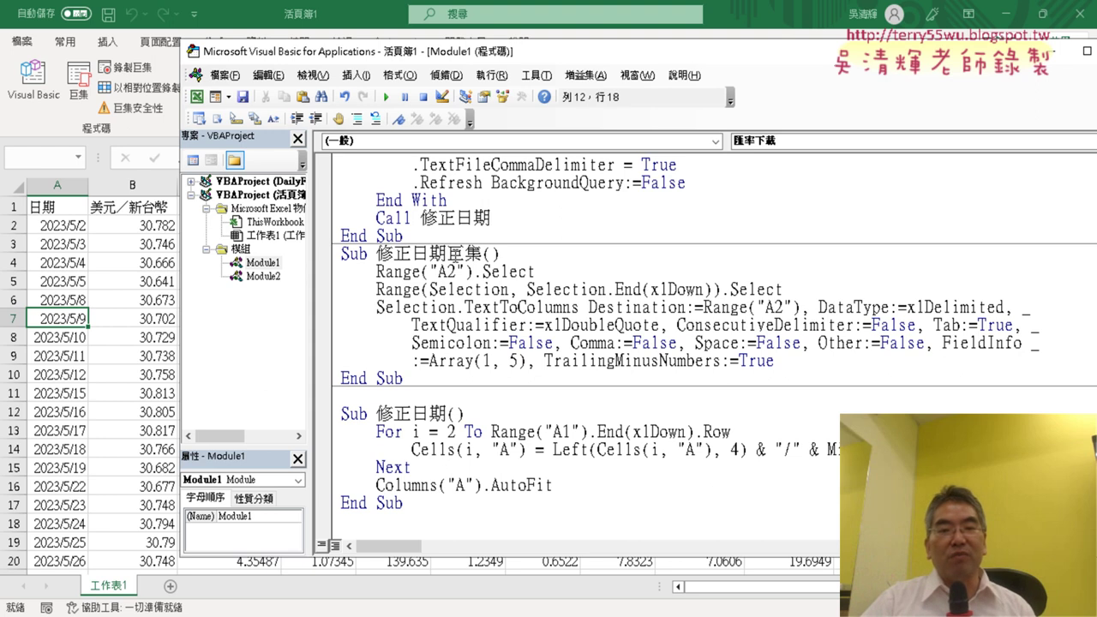
pyautogui.moveTo(447, 254); pyautogui.dragTo(485, 258)
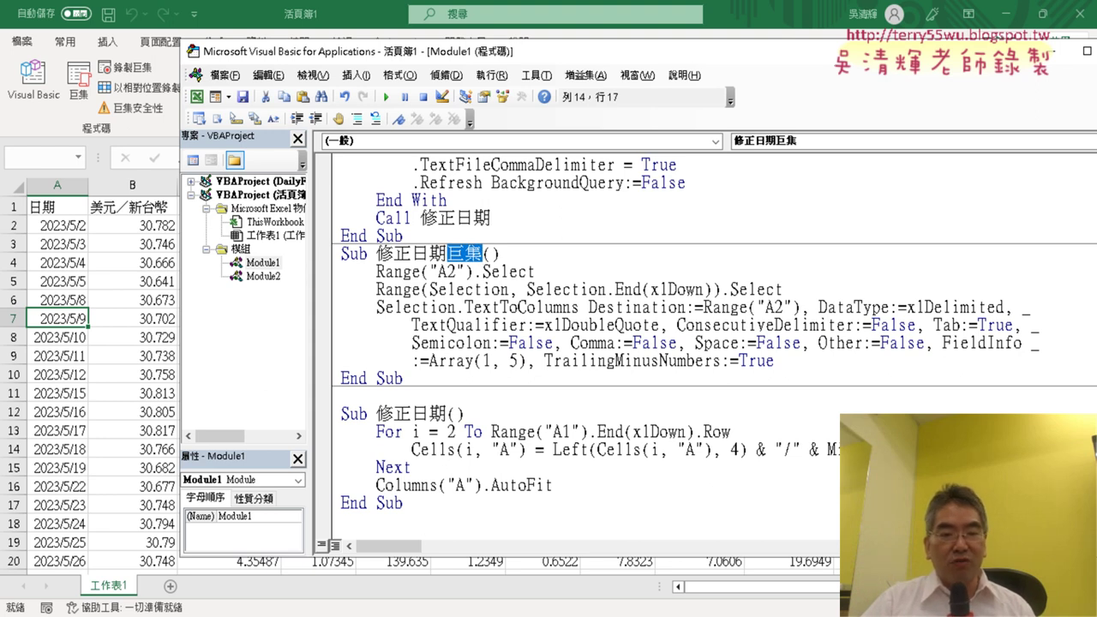
pyautogui.hotkey('alt', 'Tab')
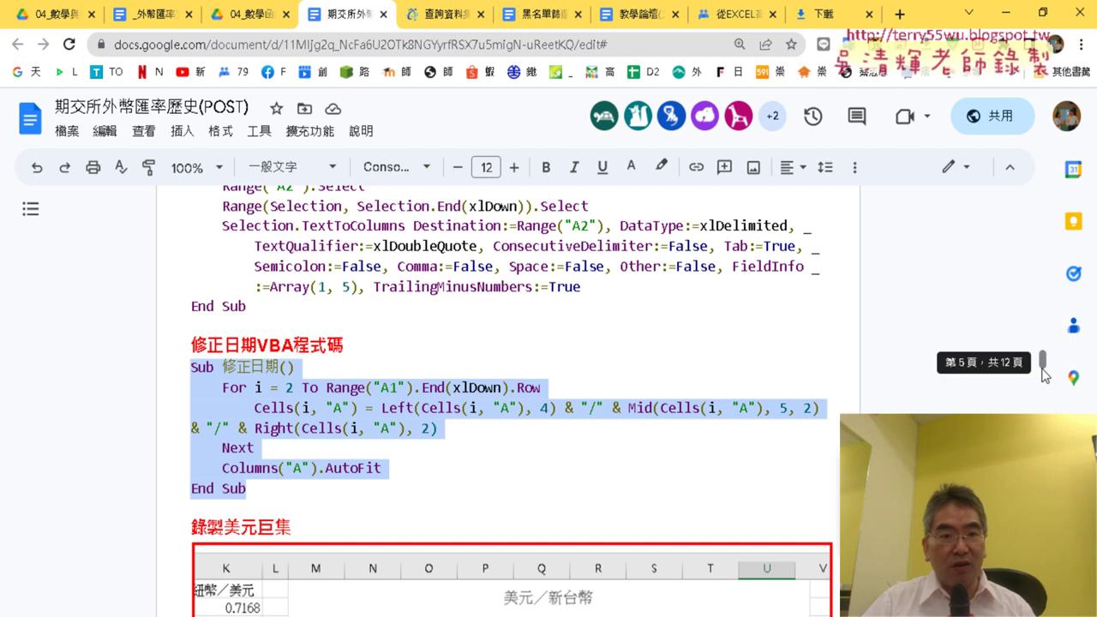
# - Show the 04_數學函數 Drive folder and select the 期交所外幣匯率歷史(POST) document
pyautogui.click(249, 19)
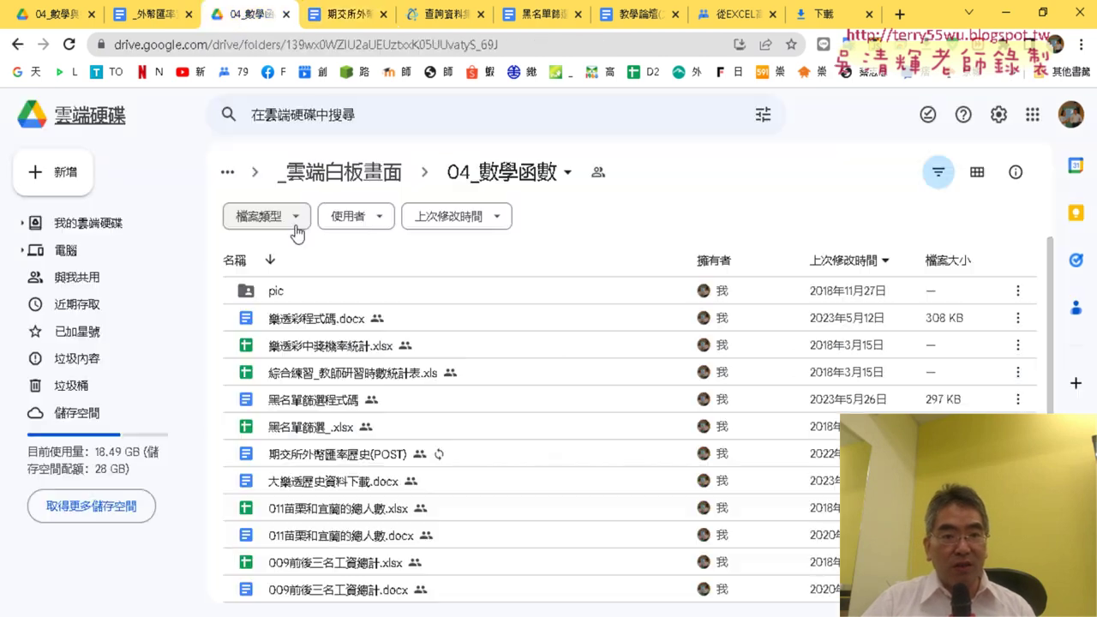
pyautogui.scroll(-3, 350, 452)
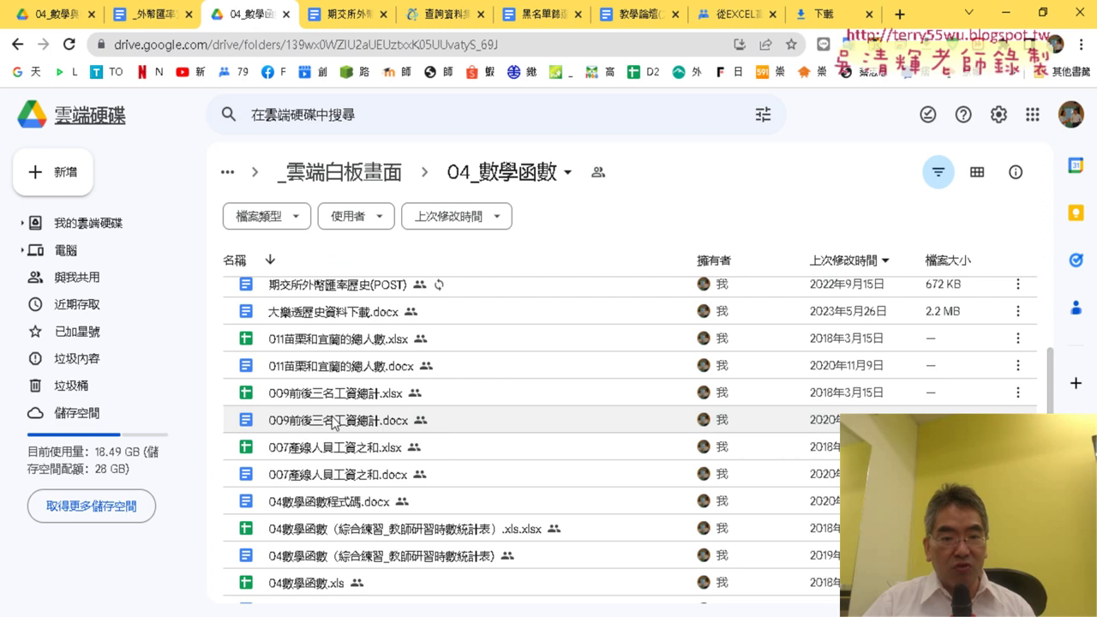
pyautogui.scroll(3, 340, 407)
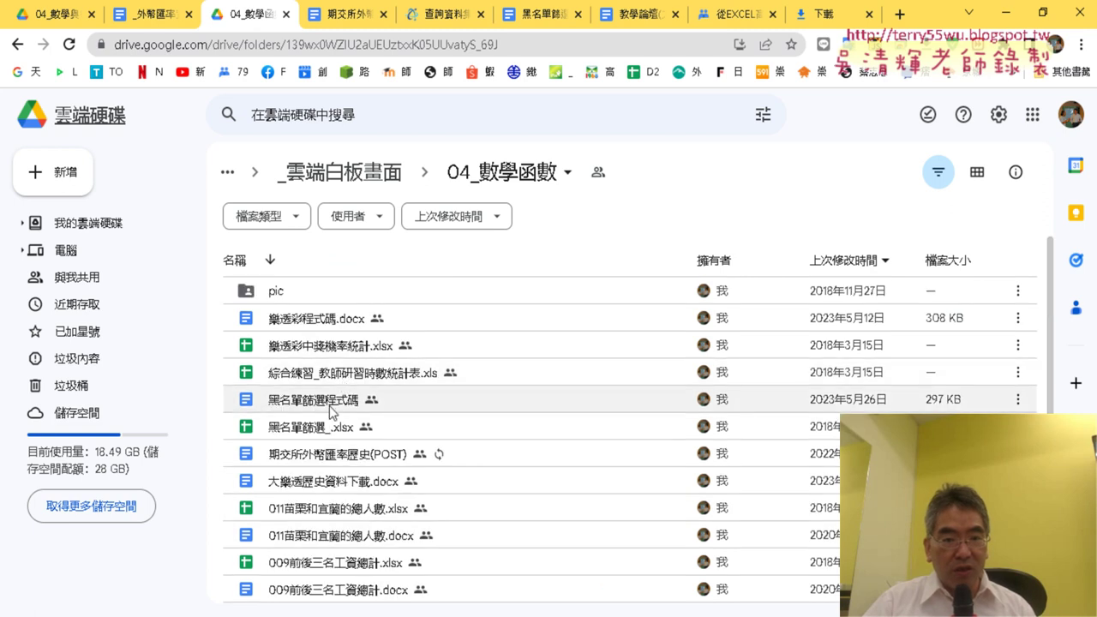
pyautogui.scroll(-3, 335, 408)
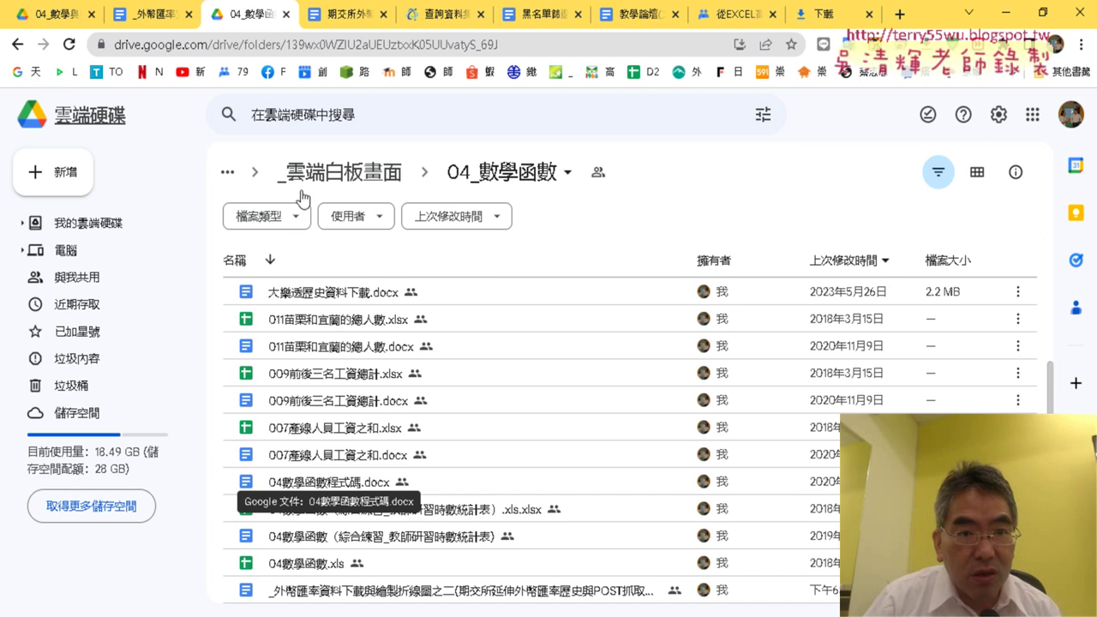
pyautogui.click(52, 14)
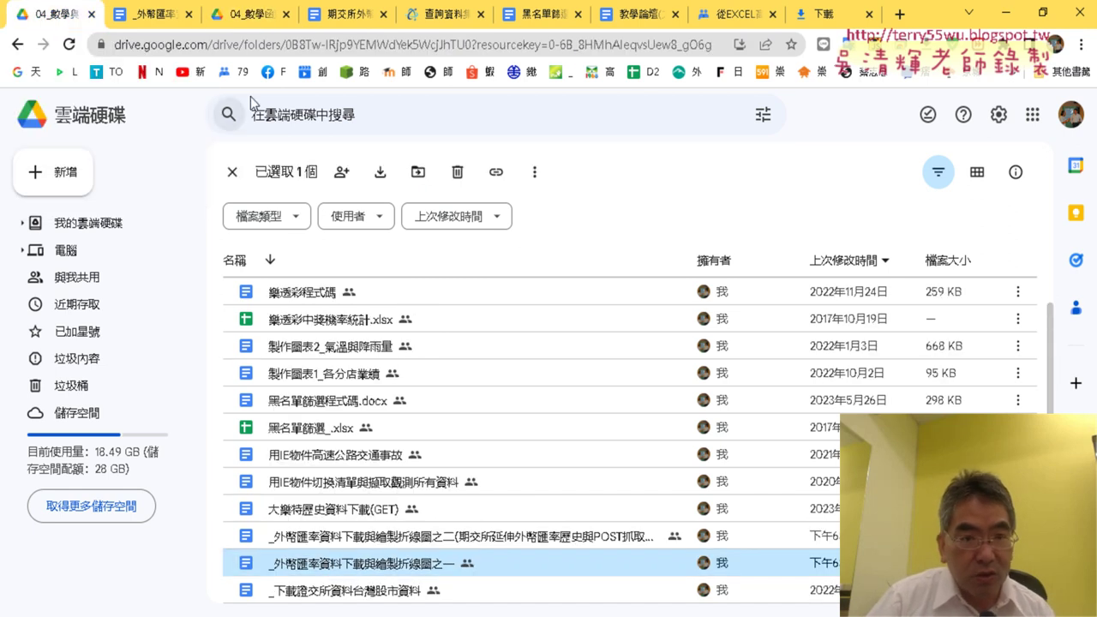
pyautogui.click(257, 17)
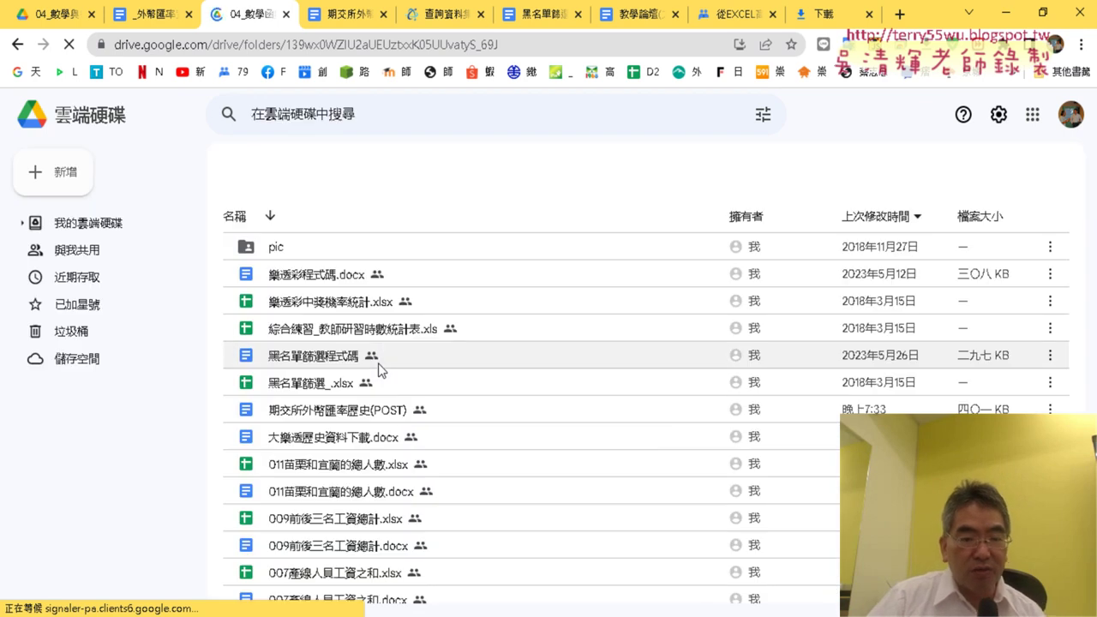
pyautogui.scroll(-2, 381, 368)
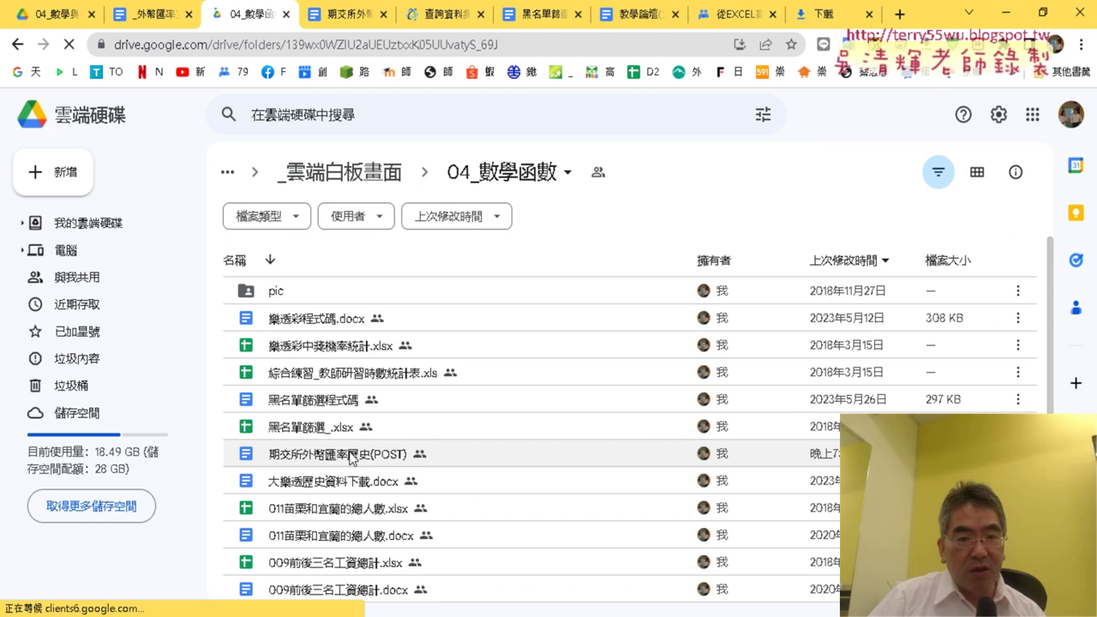
pyautogui.click(378, 458)
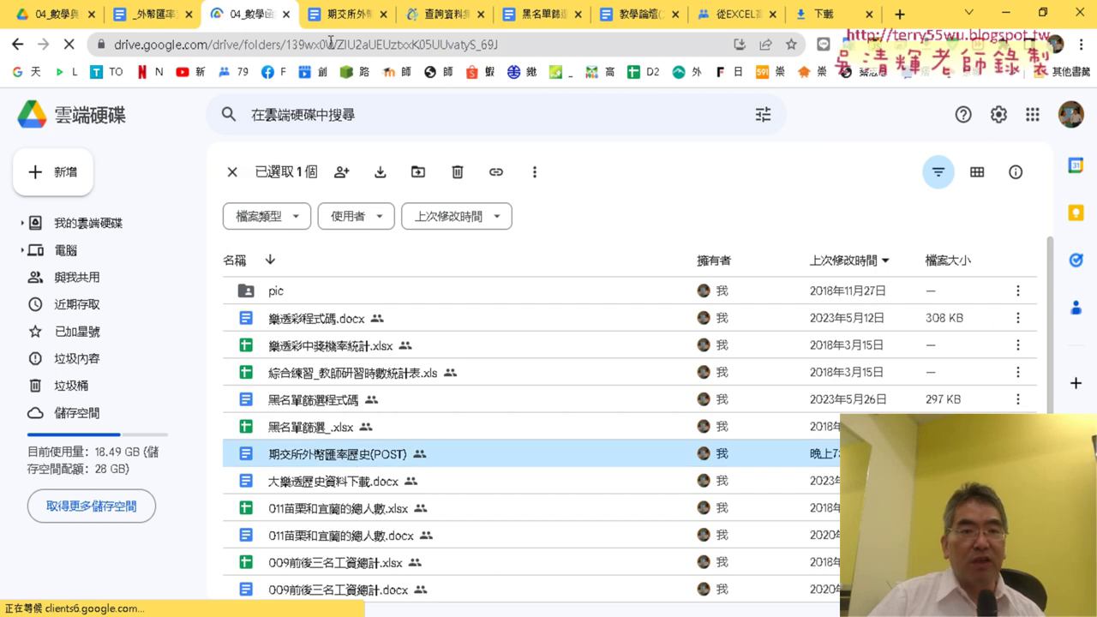